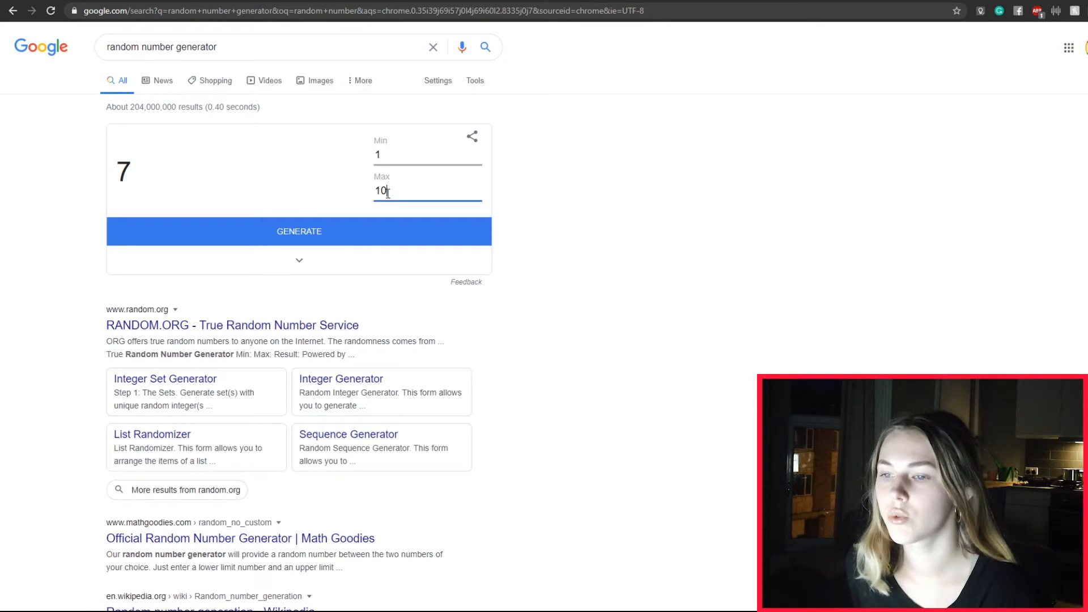
Step: Generate a random number between 1 and 100
click(620, 209)
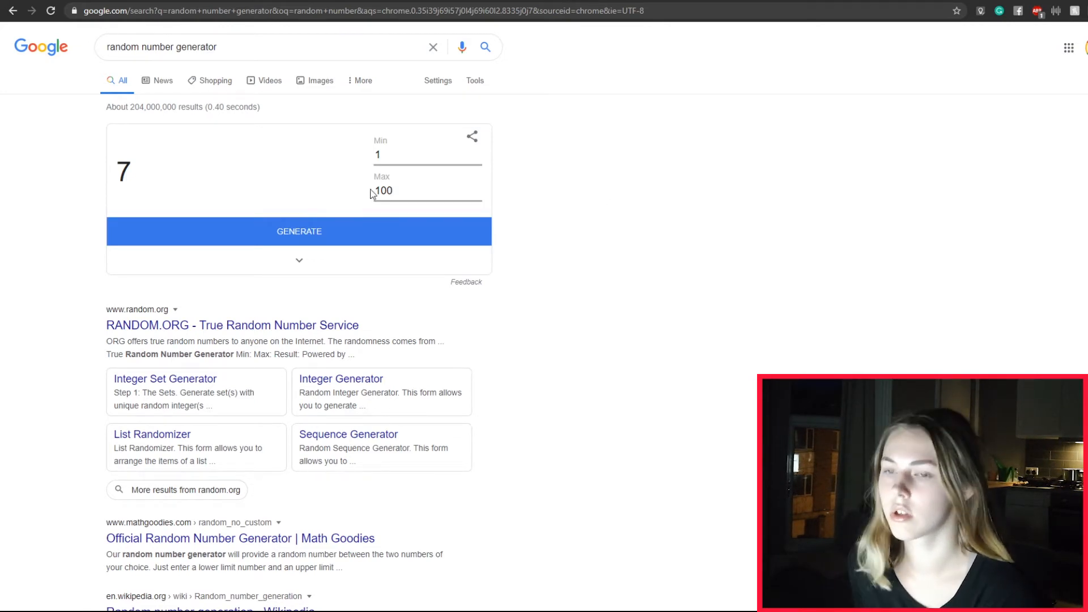
click(343, 234)
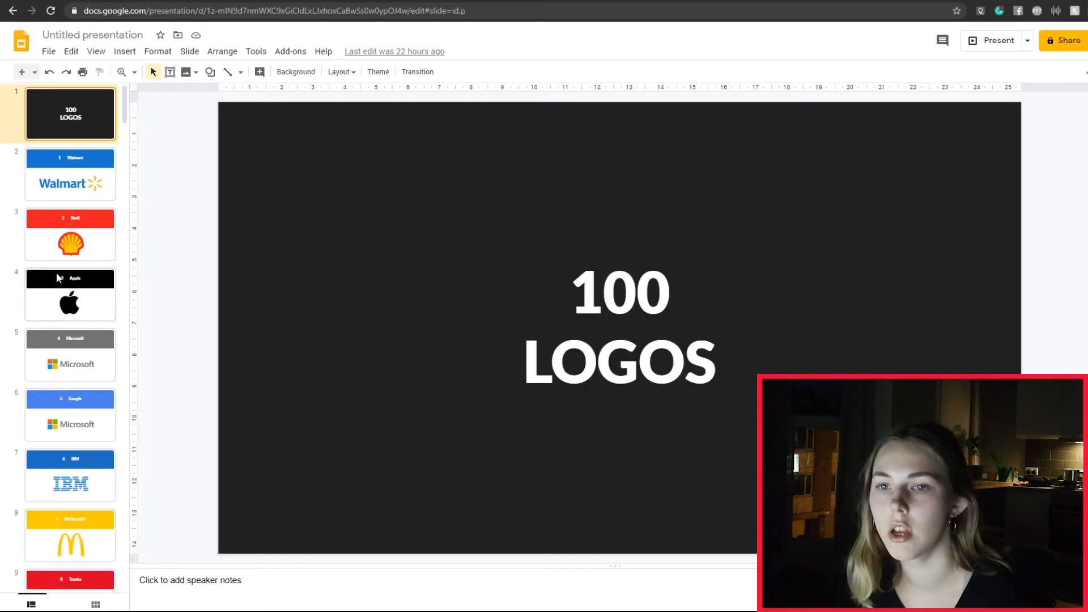
Step: Switch to the 100 Logos presentation in Google Slides and open the slide for logo 82, The Guild of Food Writers
scroll(62, 283, down, 15)
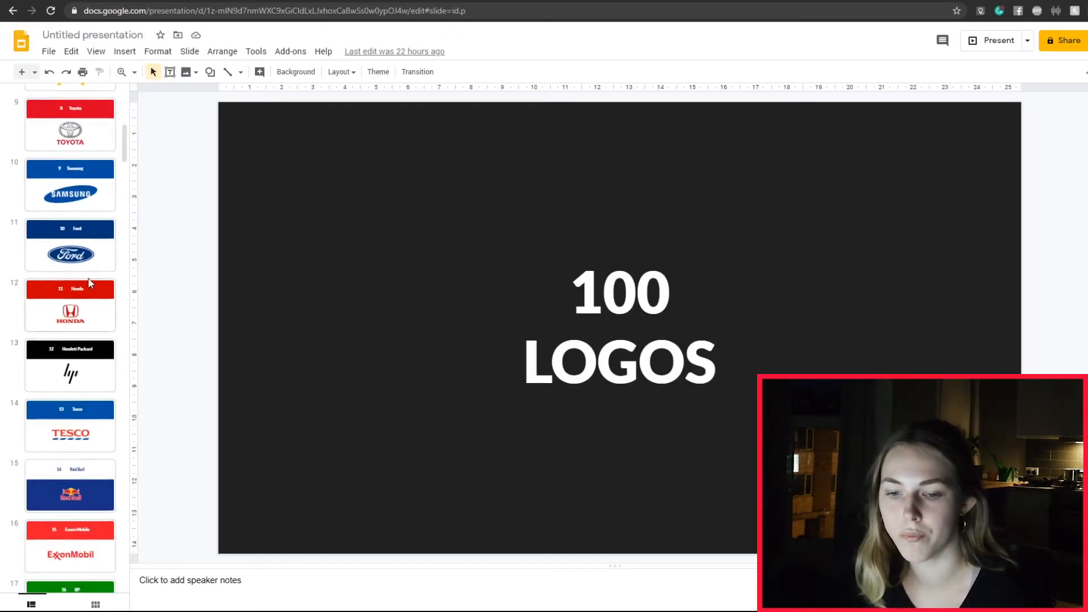
scroll(90, 301, down, 20)
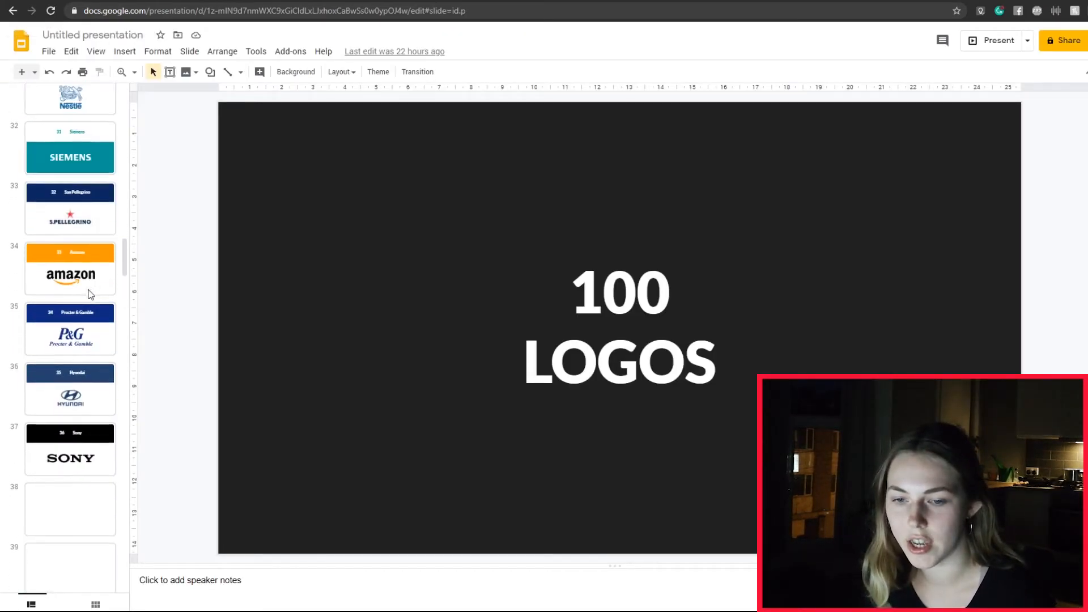
scroll(85, 295, down, 20)
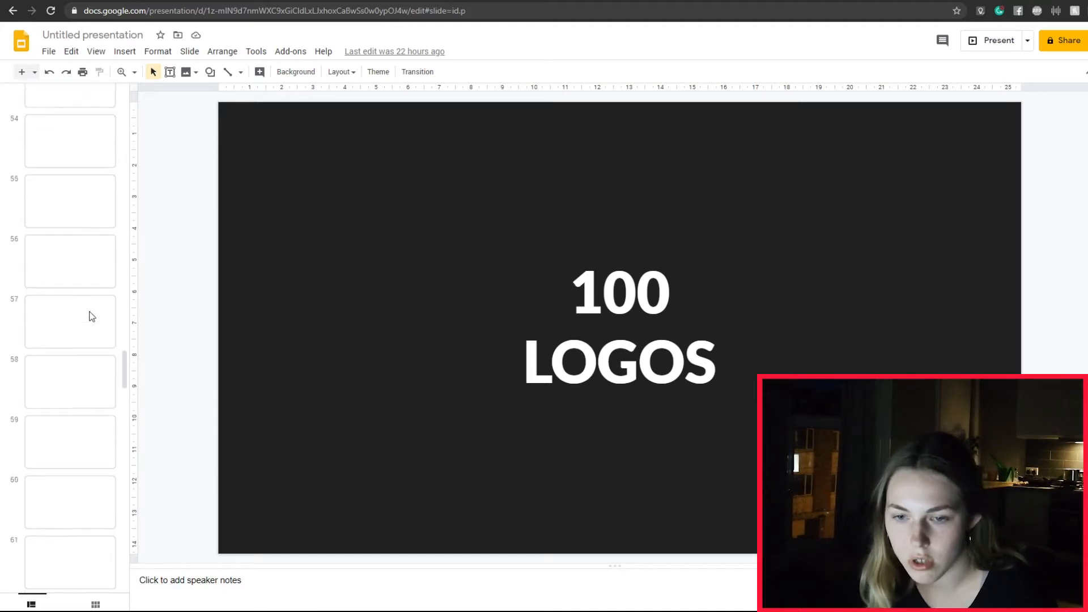
scroll(93, 317, down, 20)
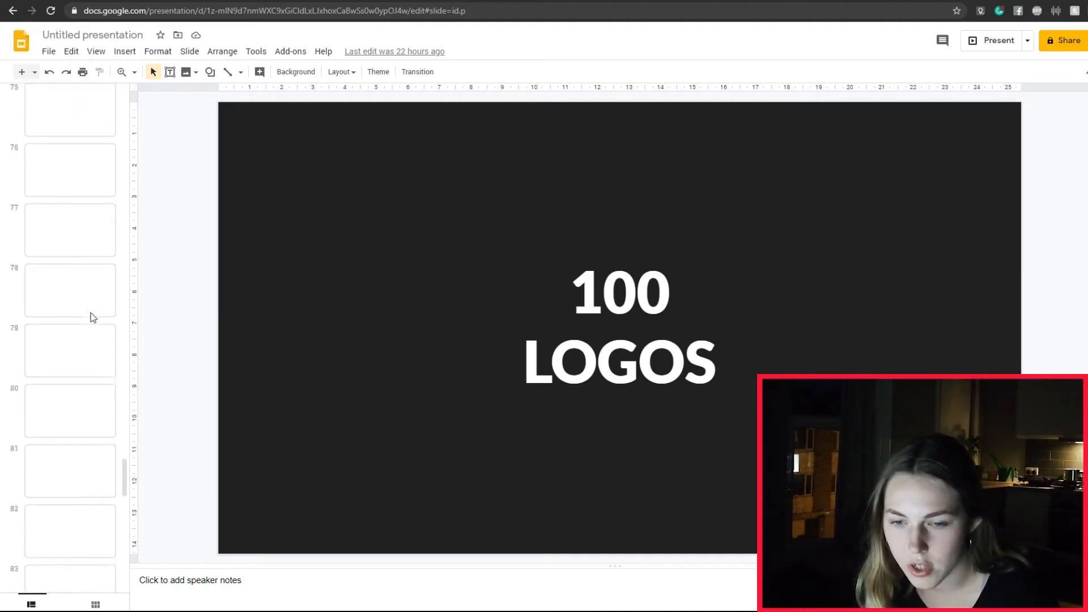
click(84, 394)
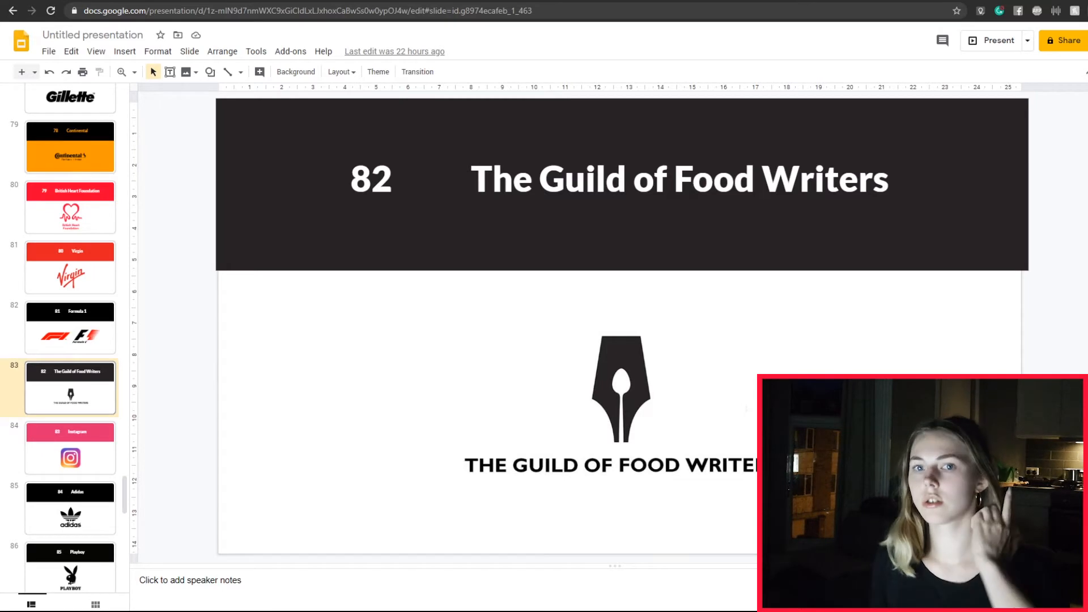
Step: Switch to Illustrator, paste the logo slide screenshot into the blank document and move it so the logo sits mid-artboard
click(129, 604)
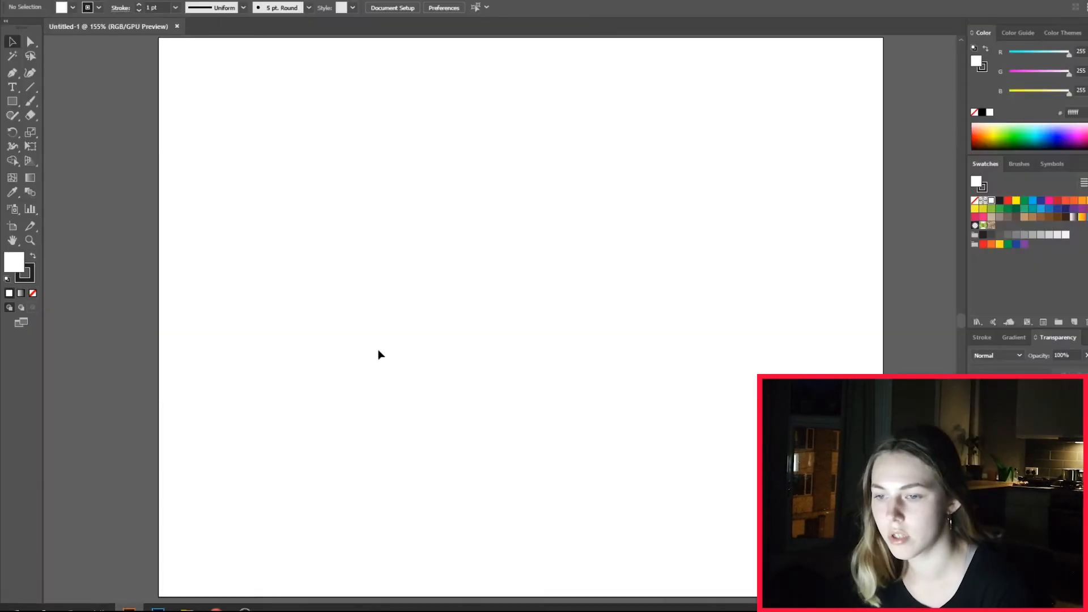
key(ctrl+v)
drag(762, 293, 495, 290)
drag(780, 277, 567, 303)
drag(742, 281, 613, 218)
drag(703, 253, 554, 160)
drag(716, 278, 666, 235)
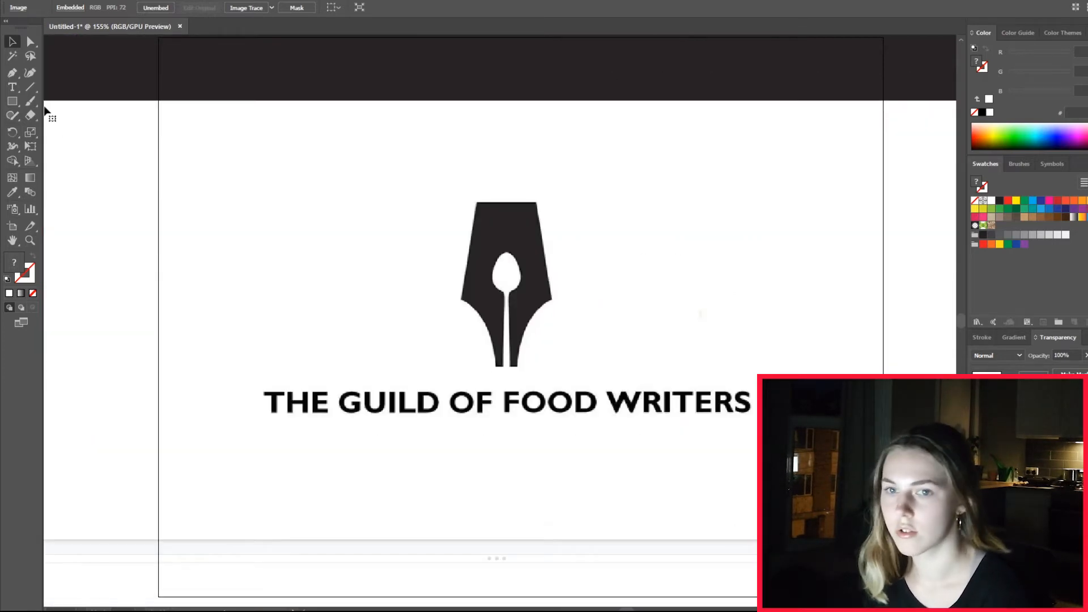
Step: Draw a rectangle about 656 by 367 pt around the logo and use it as a clipping mask for the screenshot
click(14, 103)
drag(224, 128, 824, 463)
key(v)
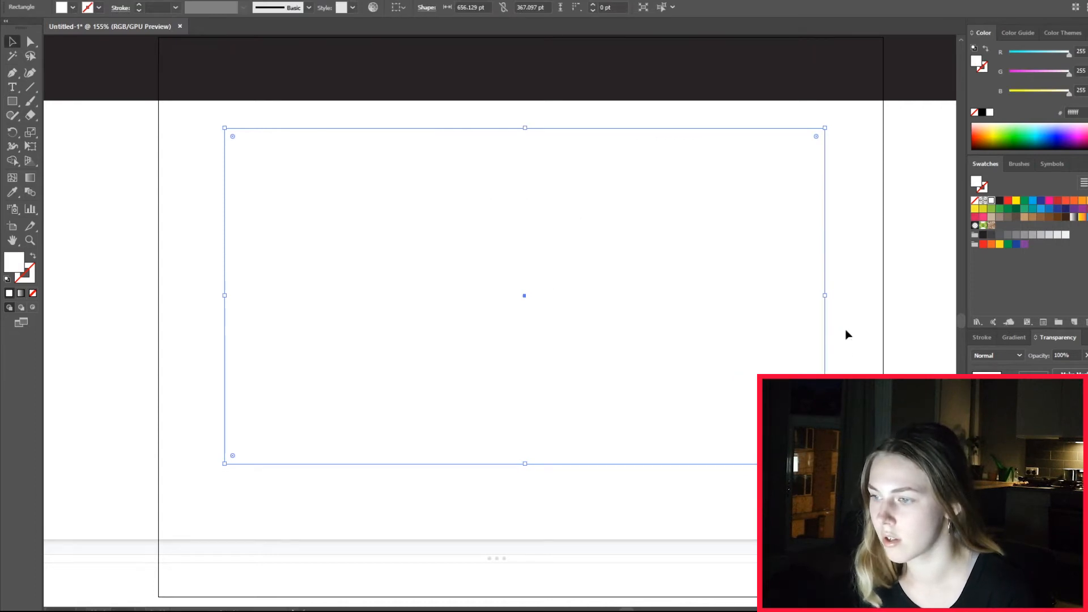
right_click(739, 310)
click(748, 396)
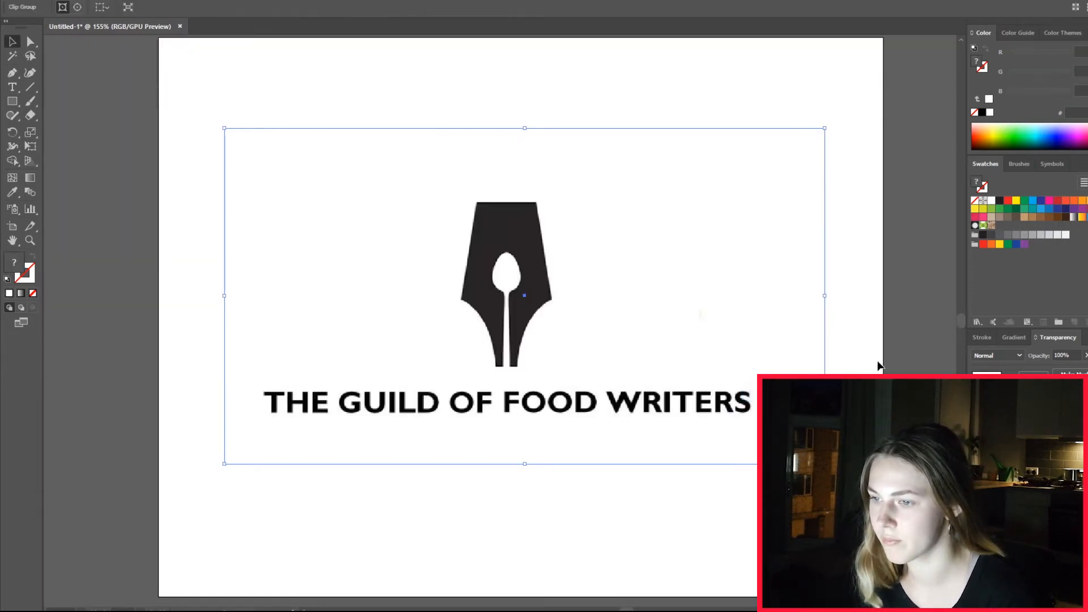
Step: Move the clipped logo so it is horizontally centred in the upper part of the artboard
click(864, 369)
scroll(738, 347, up, 1)
drag(537, 323, 541, 218)
click(873, 335)
drag(739, 225, 747, 274)
click(875, 264)
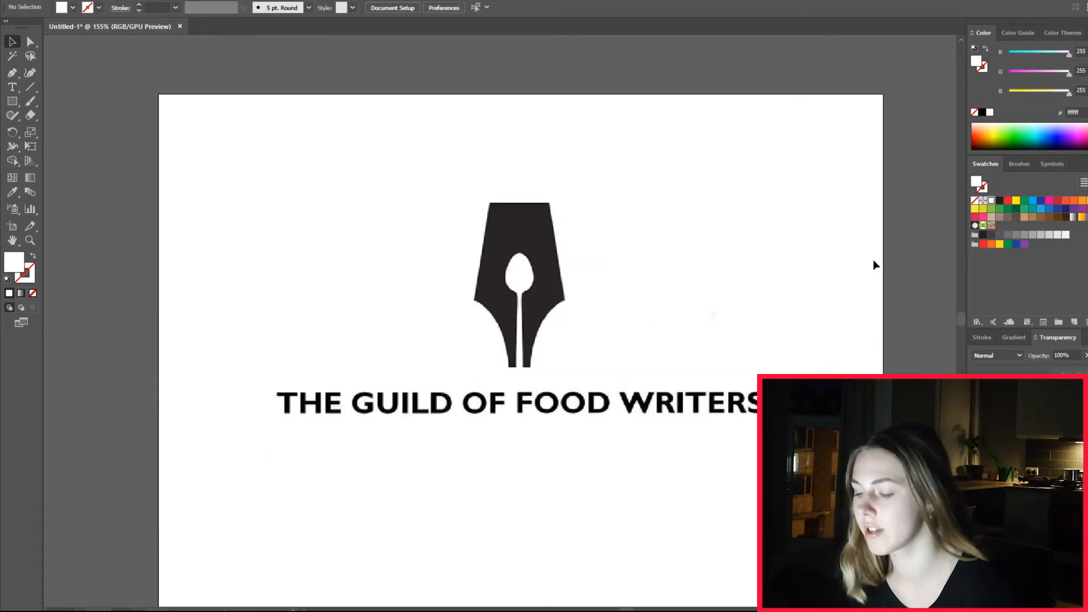
key(ctrl+plus)
key(ctrl+plus)
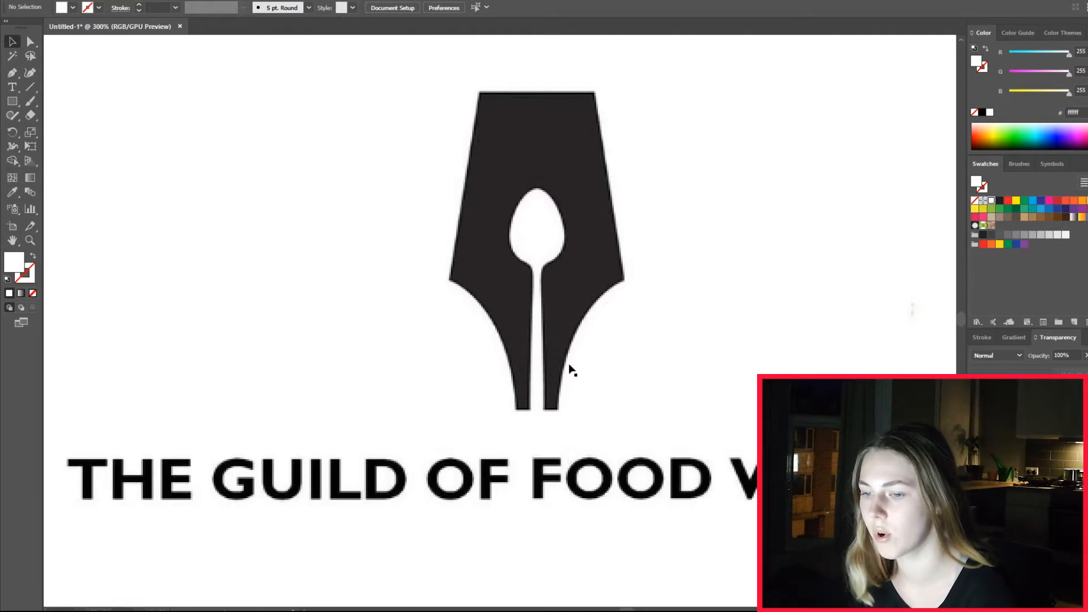
key(ctrl+plus)
scroll(680, 369, up, 8)
scroll(685, 390, down, 3)
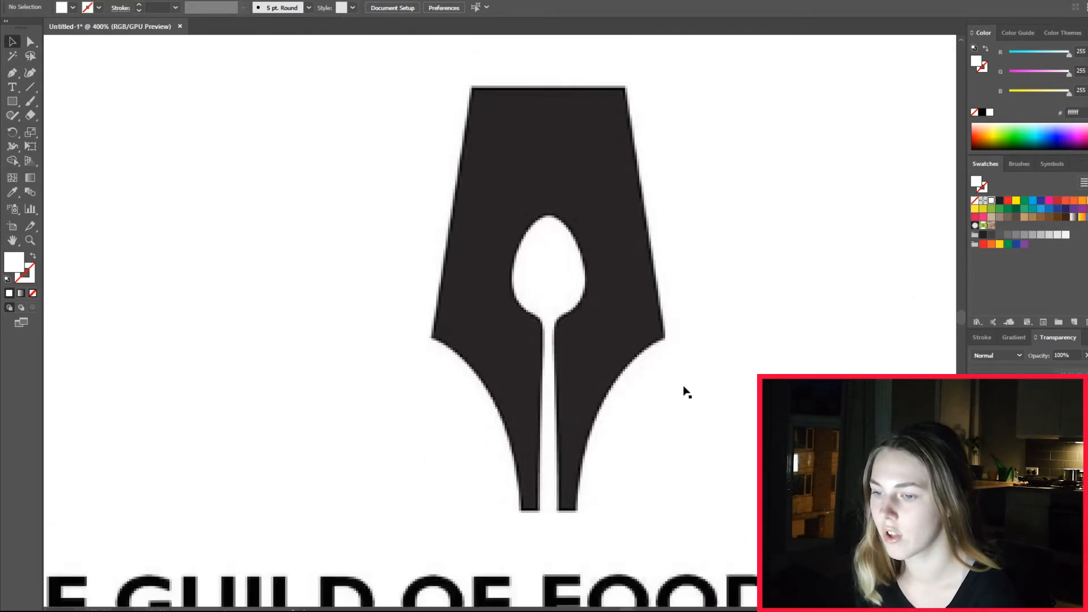
key(ctrl+minus)
key(ctrl+plus)
key(ctrl+plus)
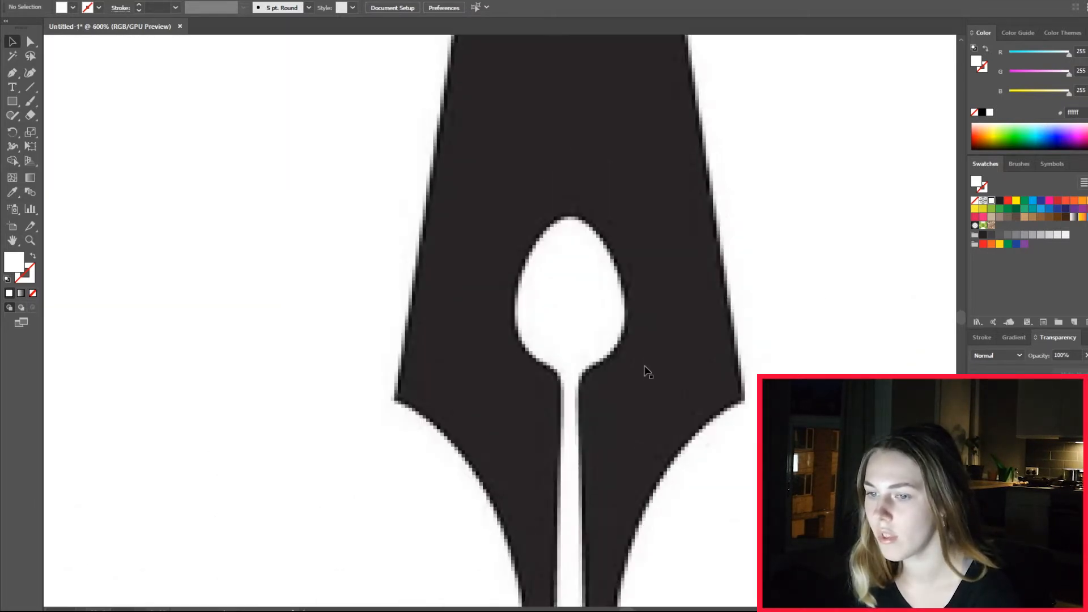
click(14, 72)
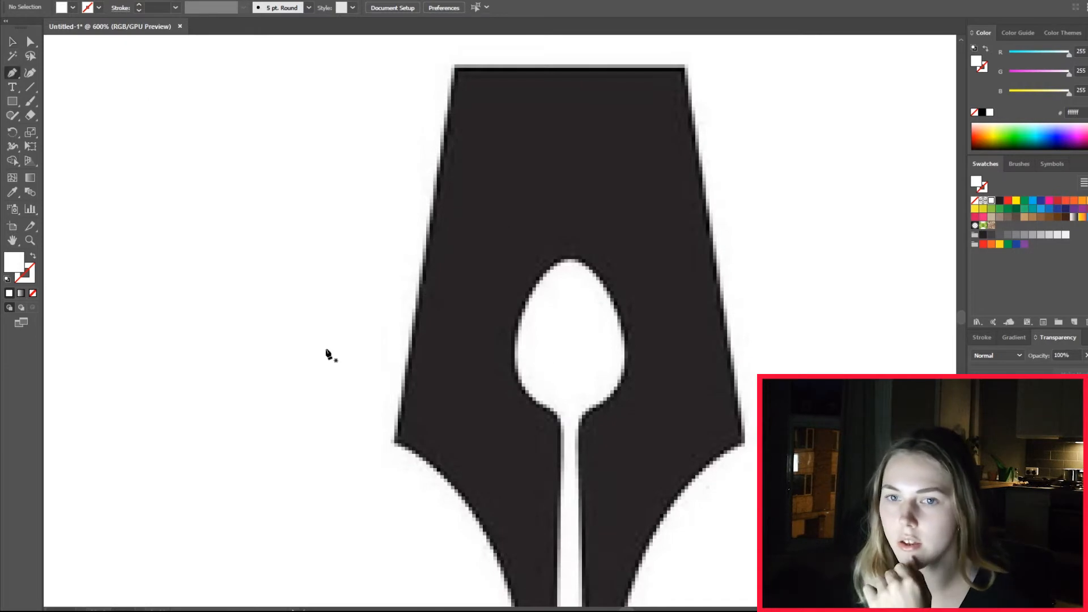
click(395, 446)
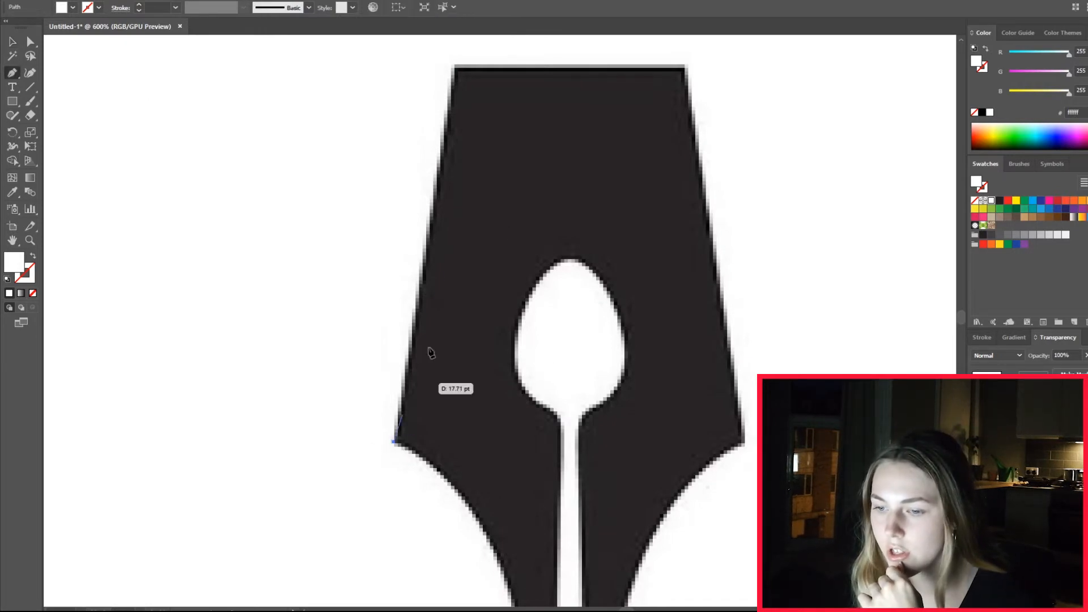
click(454, 69)
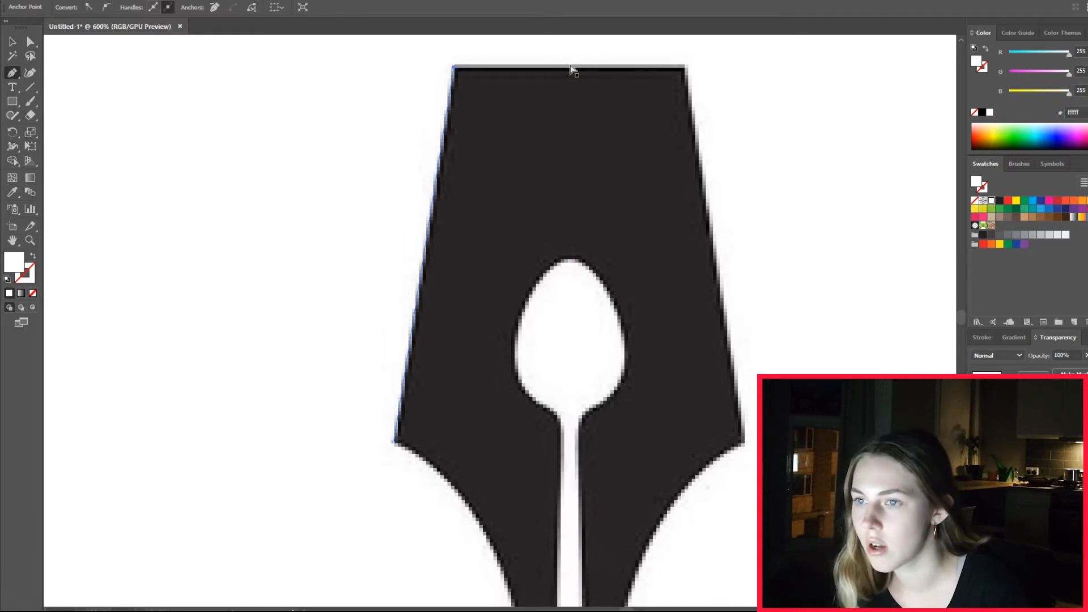
key(Escape)
click(12, 41)
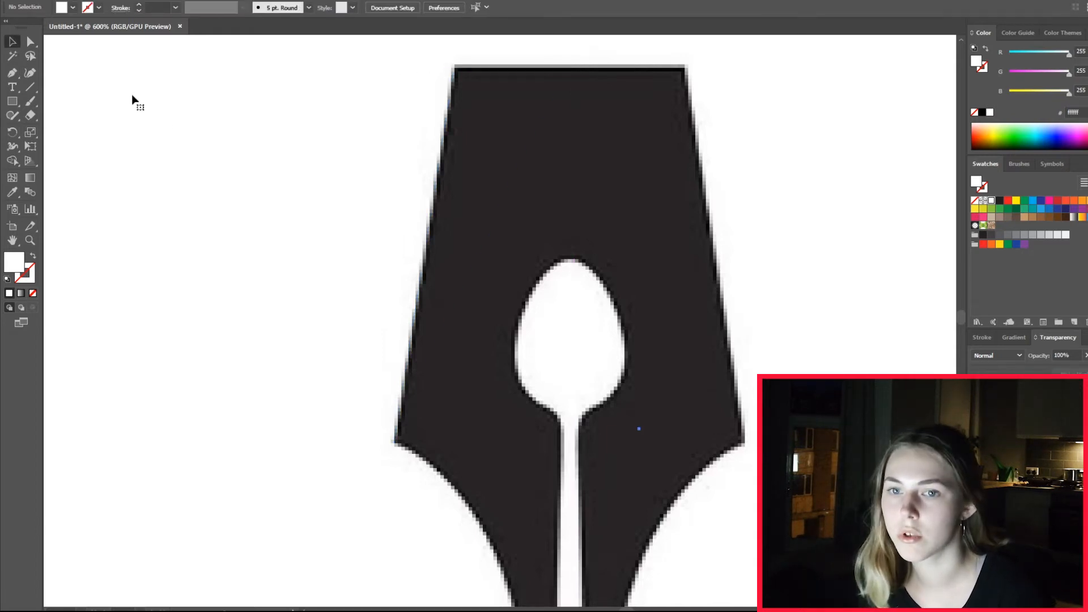
click(405, 223)
Step: Draw a vertical centre line through the nib, from its base to just above its top edge, with a black stroke
key(ctrl+minus)
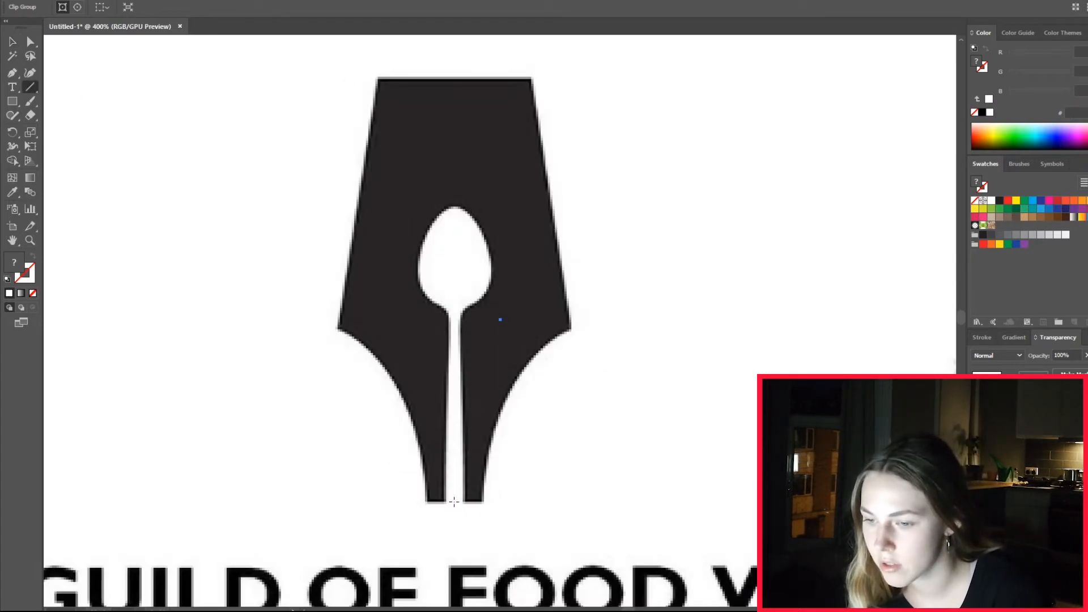
drag(454, 502, 452, 57)
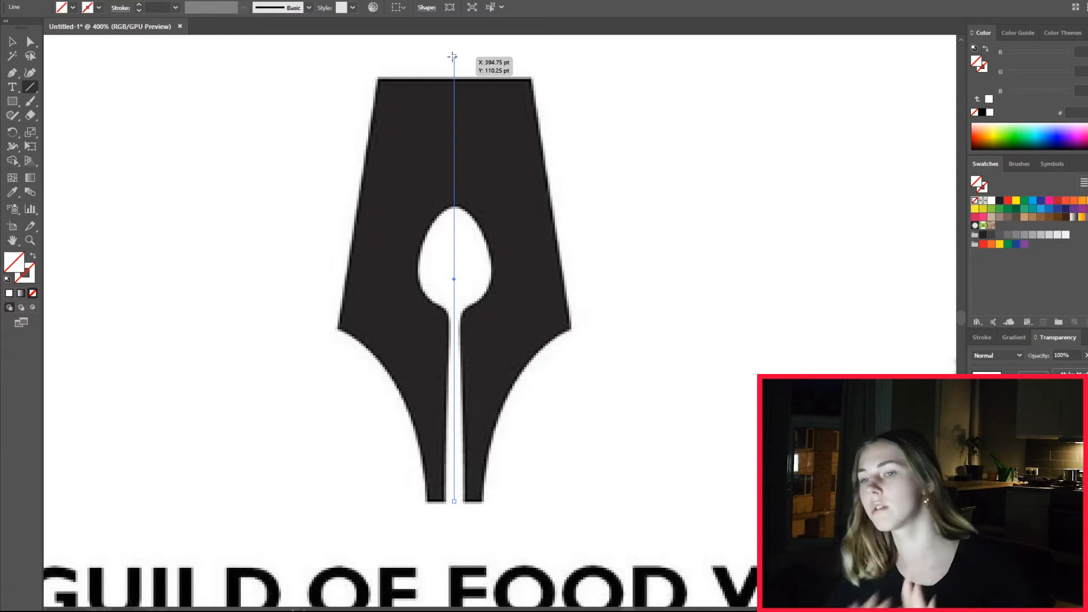
click(12, 41)
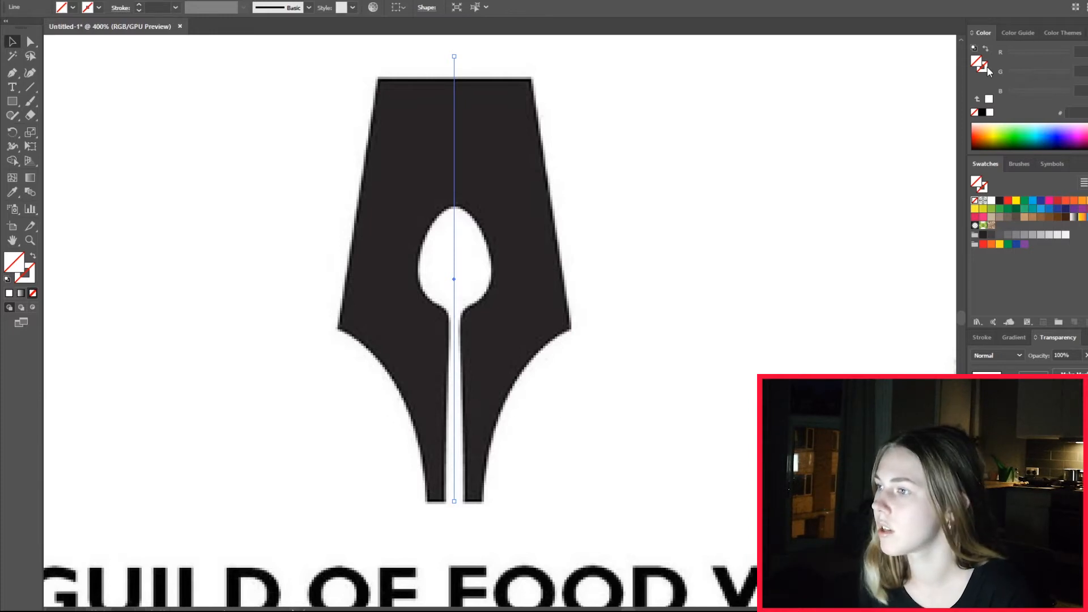
click(983, 113)
click(648, 243)
Step: Trace the outer left half of the nib with the Pen tool, from the centre line at the top to the base
key(p)
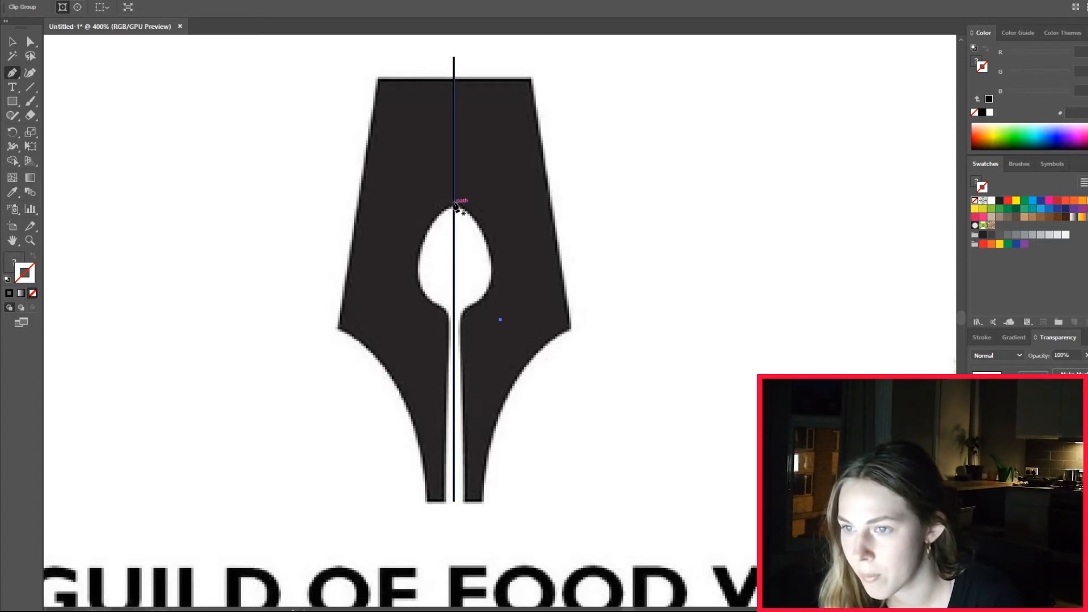
click(454, 80)
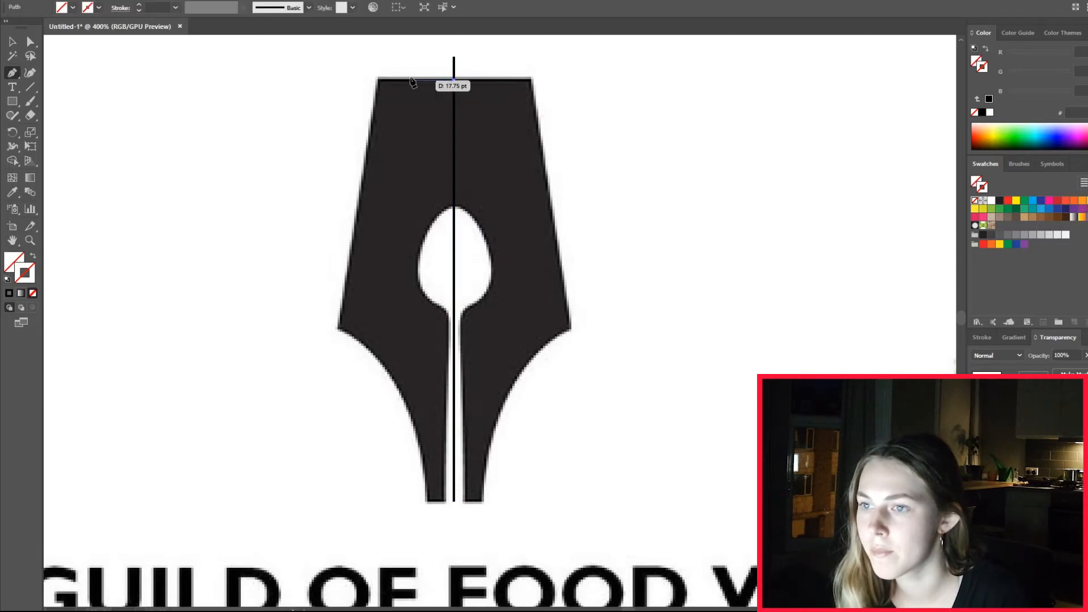
click(378, 79)
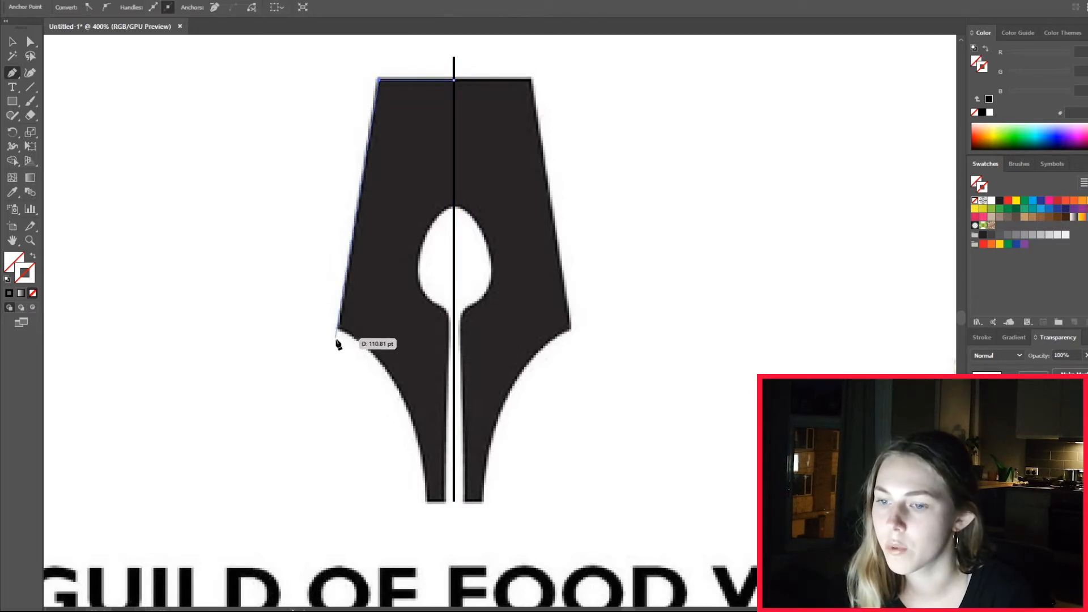
click(338, 328)
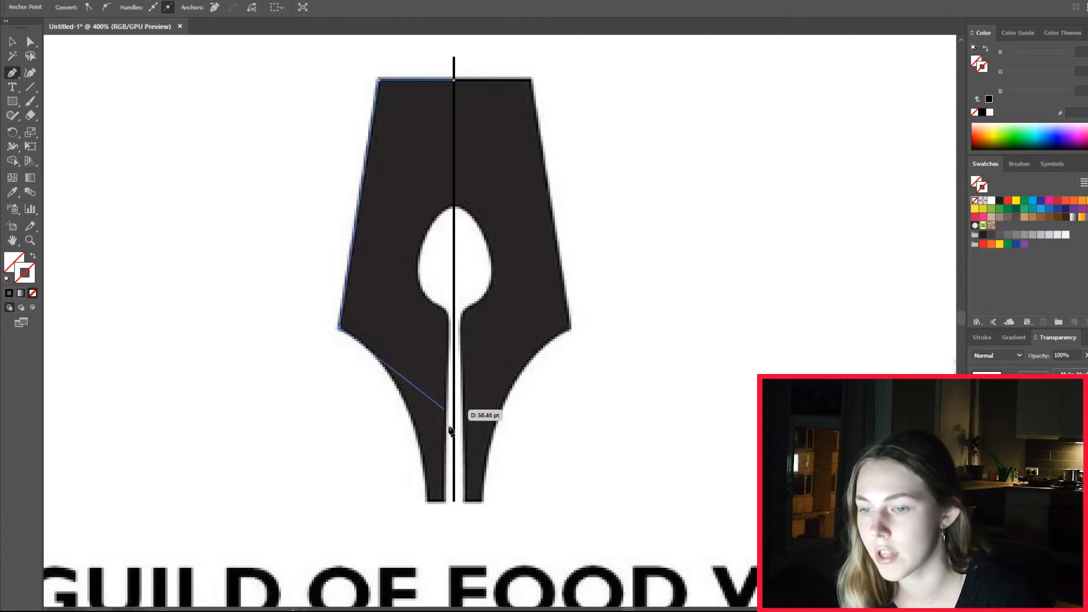
drag(427, 502, 432, 384)
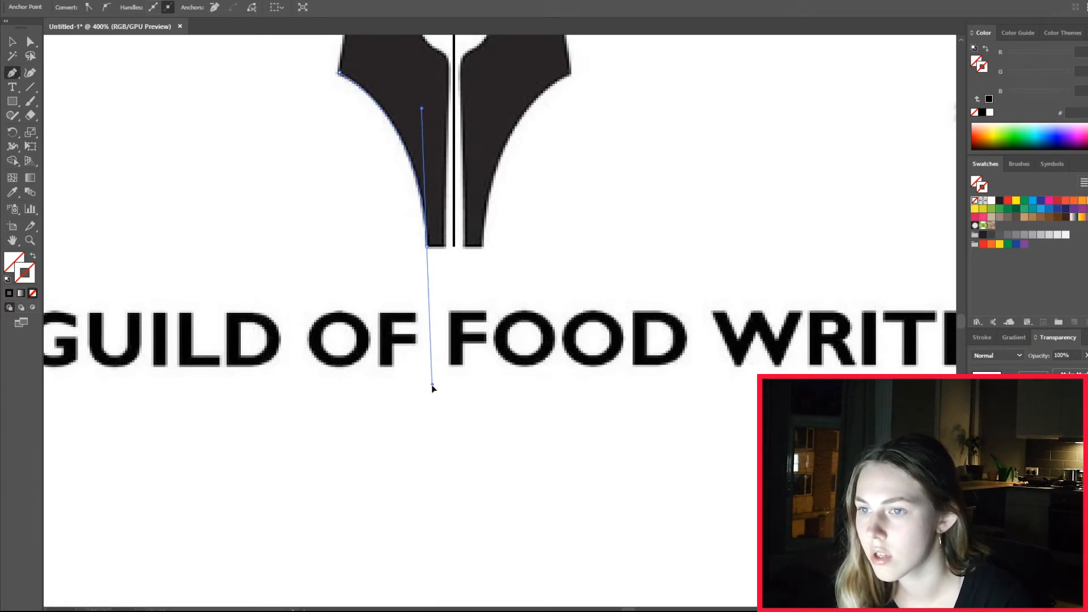
click(427, 248)
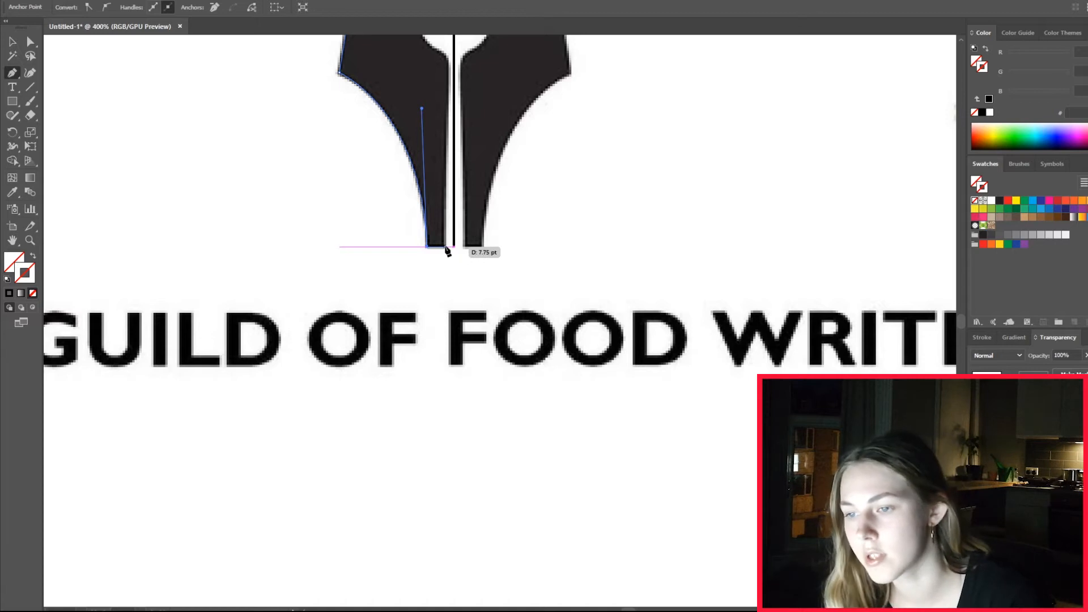
click(447, 249)
Step: Continue the path up the spoon handle and around the left half of the spoon bowl, ending at the centre line
scroll(458, 256, up, 3)
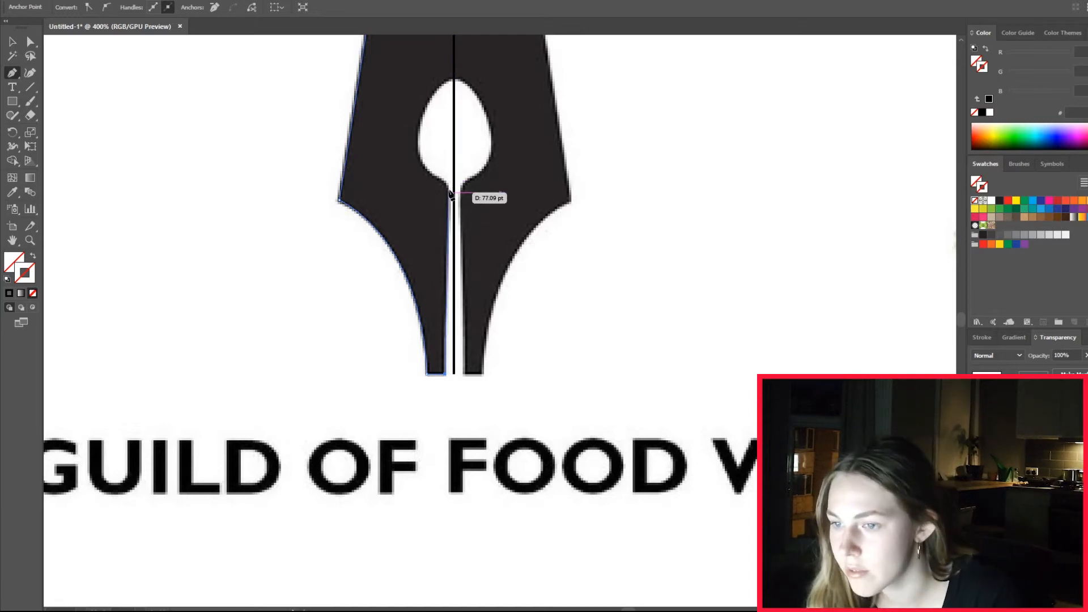
click(449, 192)
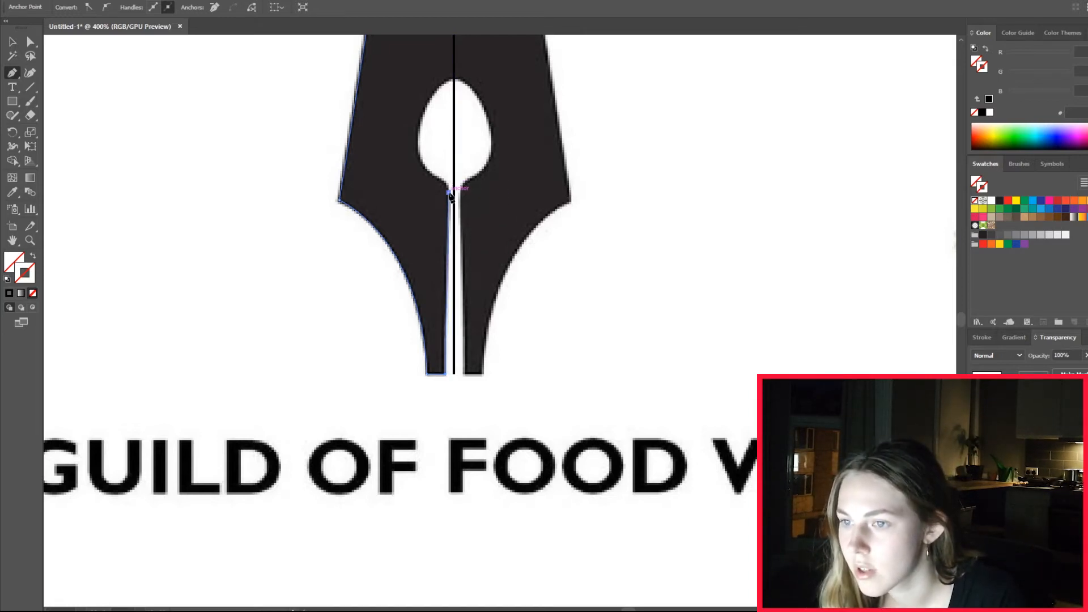
click(439, 178)
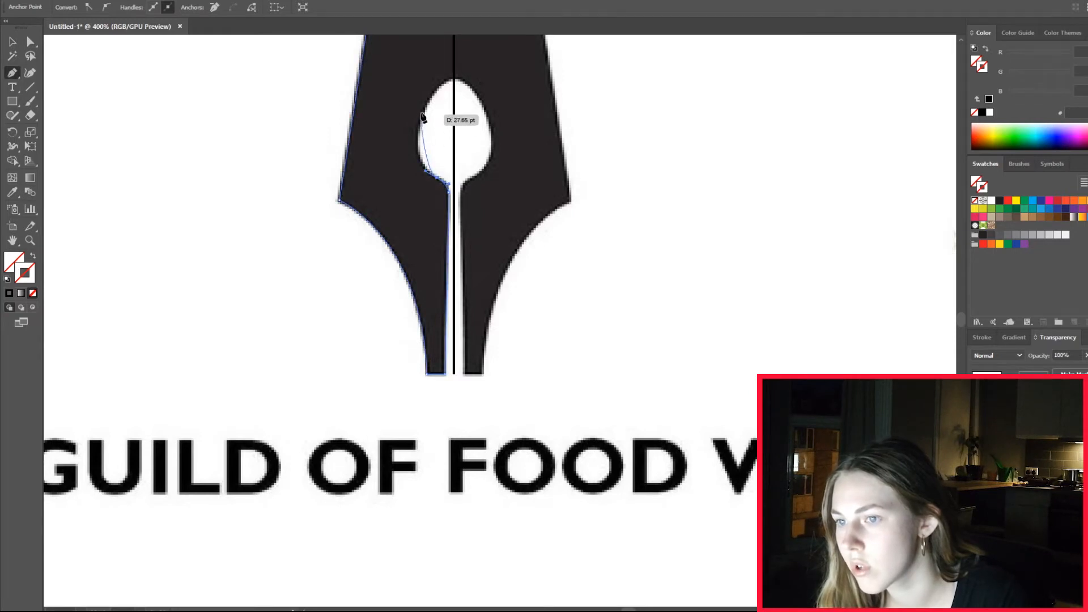
drag(422, 120, 434, 84)
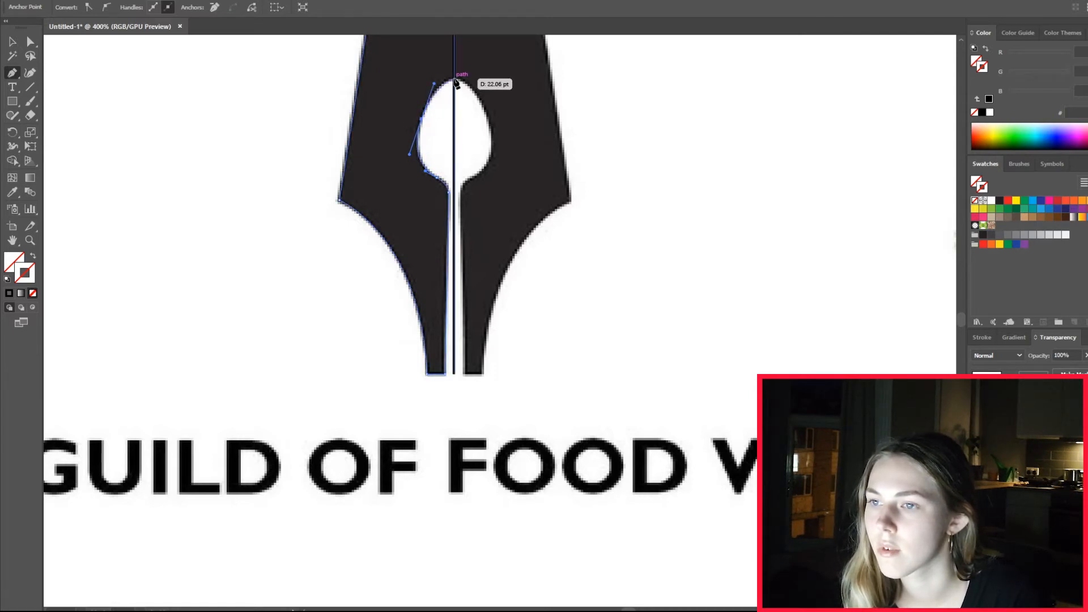
click(455, 79)
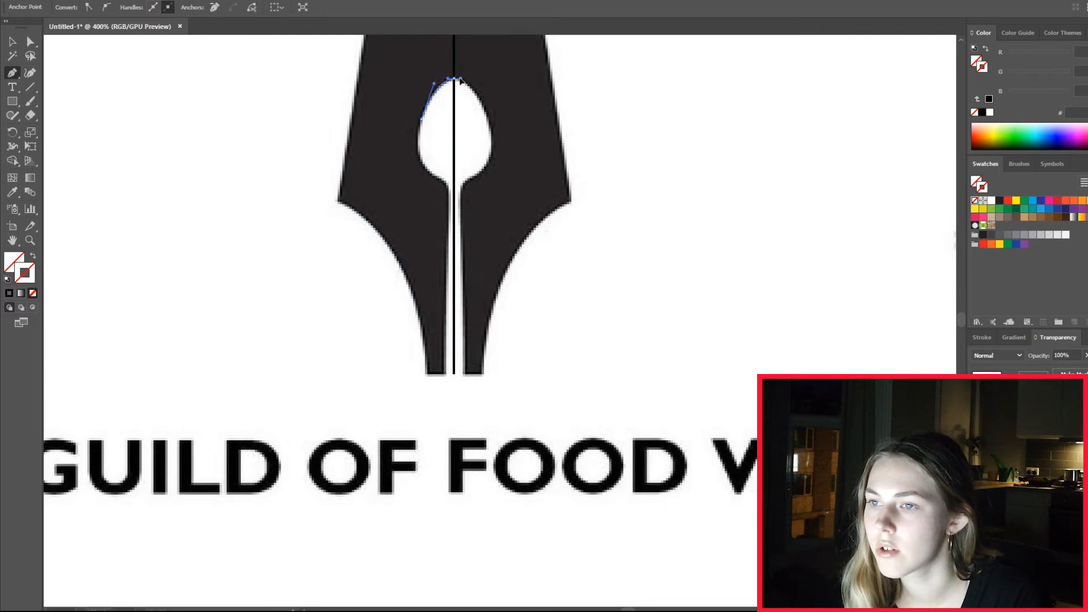
drag(460, 80, 463, 83)
key(v)
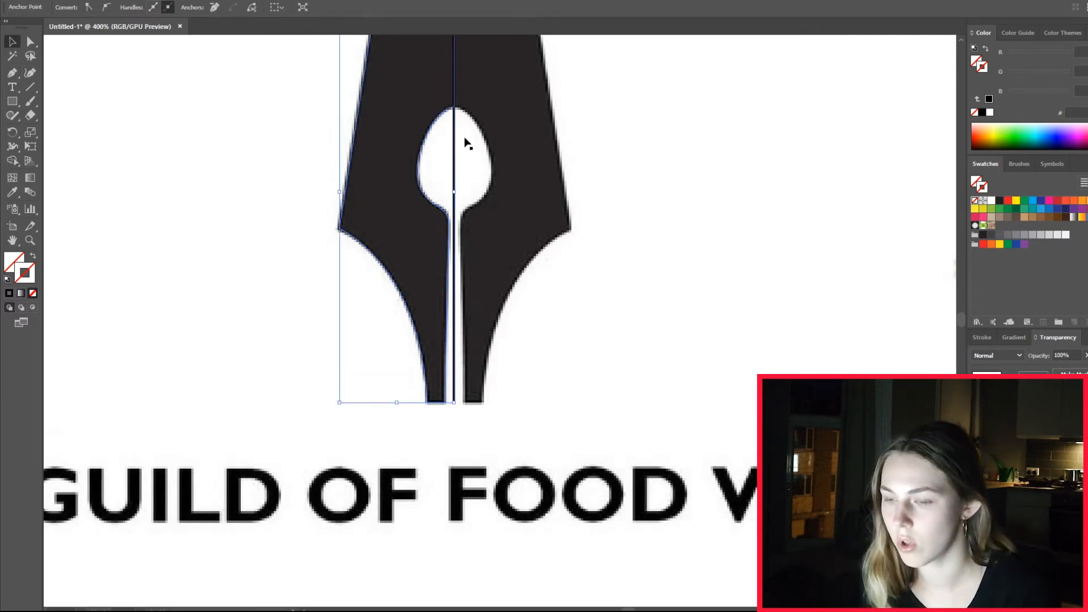
scroll(466, 141, up, 5)
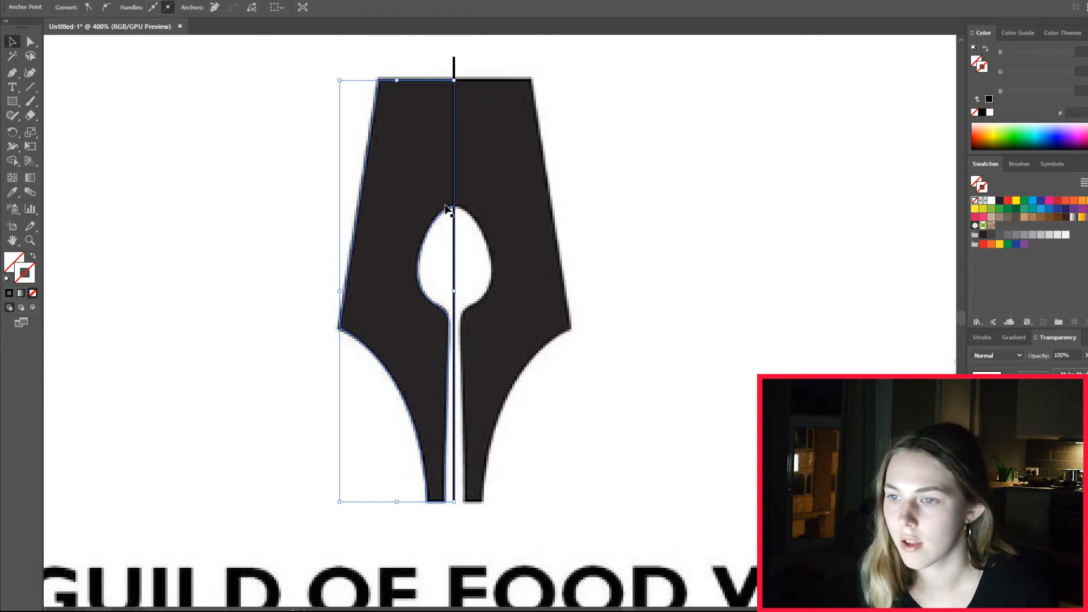
Step: Close the half-nib path with straight segments from the spoon's tip, through a point right of the centre line, to the nib's top centre
key(p)
drag(453, 205, 494, 153)
click(493, 150)
click(453, 80)
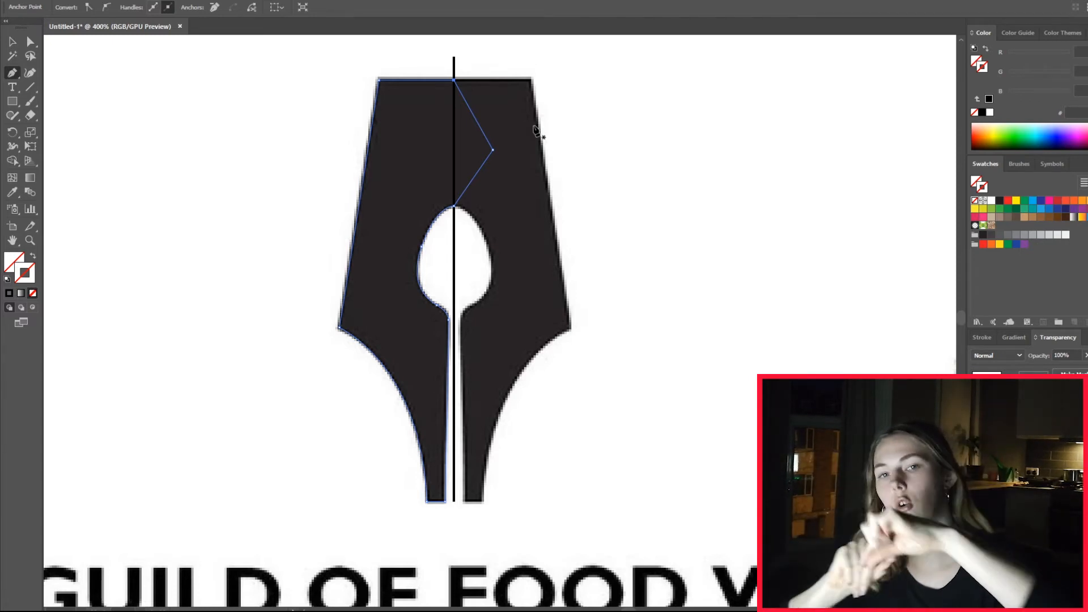
click(11, 41)
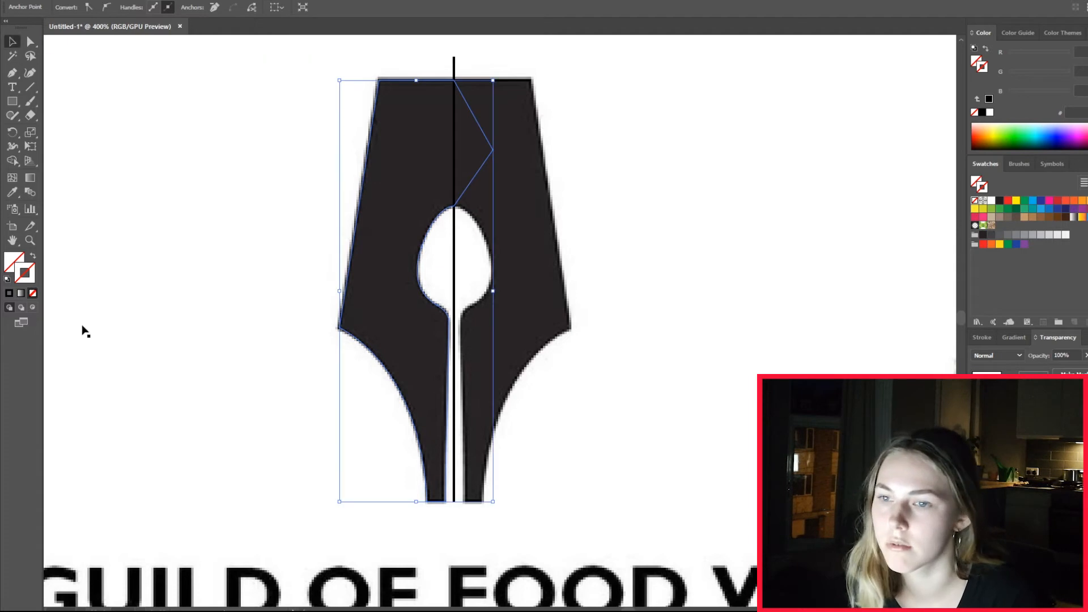
Step: Give the half-nib shape a bright blue fill (00aeef) with no stroke
click(1002, 134)
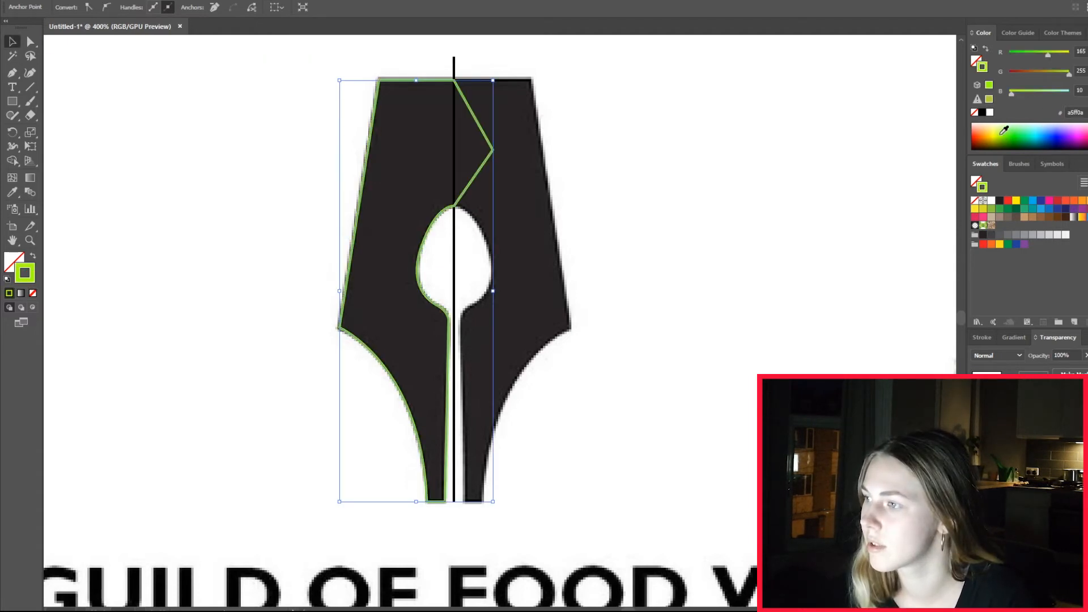
click(34, 257)
click(204, 218)
click(390, 166)
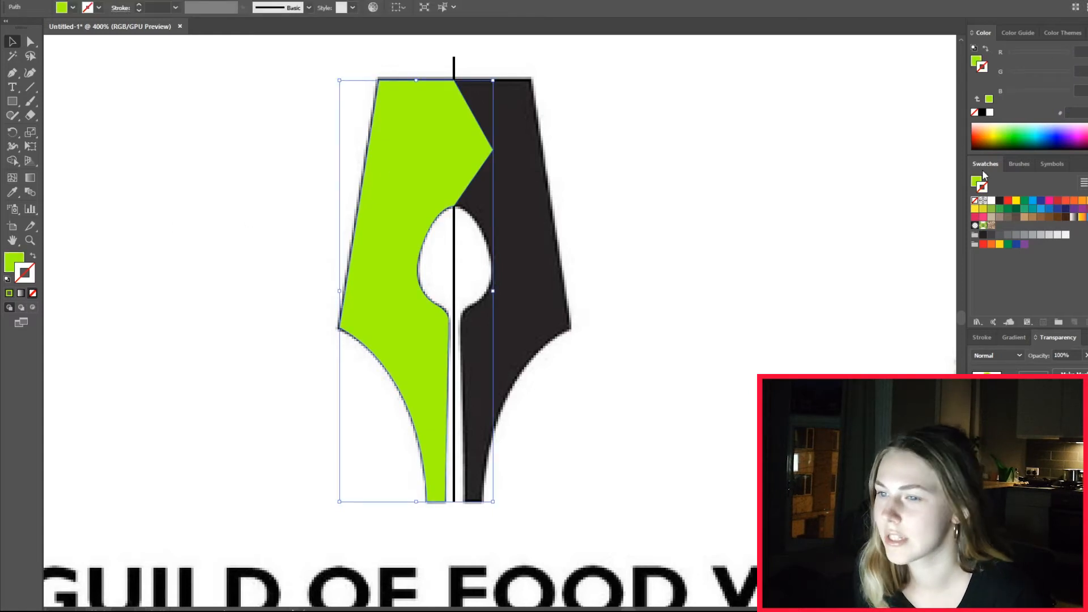
click(1031, 201)
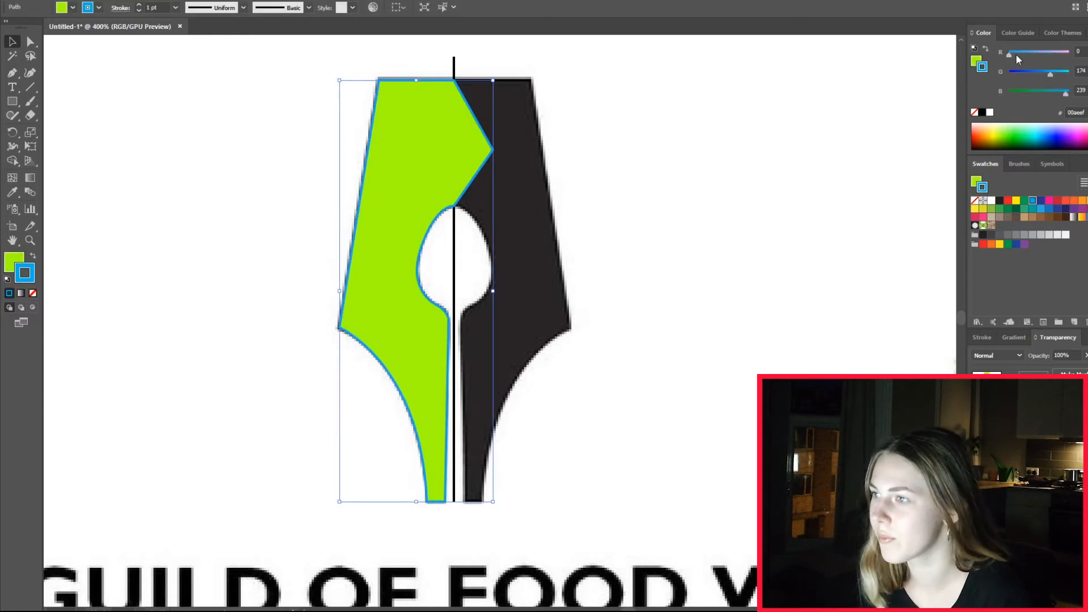
click(974, 112)
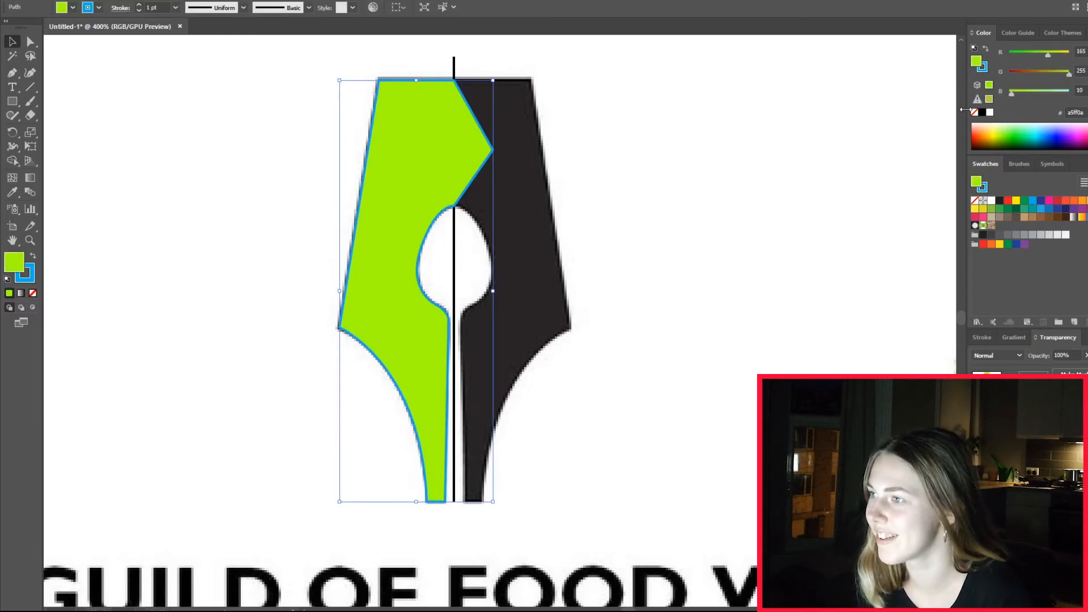
click(984, 49)
Step: Duplicate the half-nib in place, reflect the copy horizontally and align it over the right half of the nib
key(ctrl+c)
key(ctrl+f)
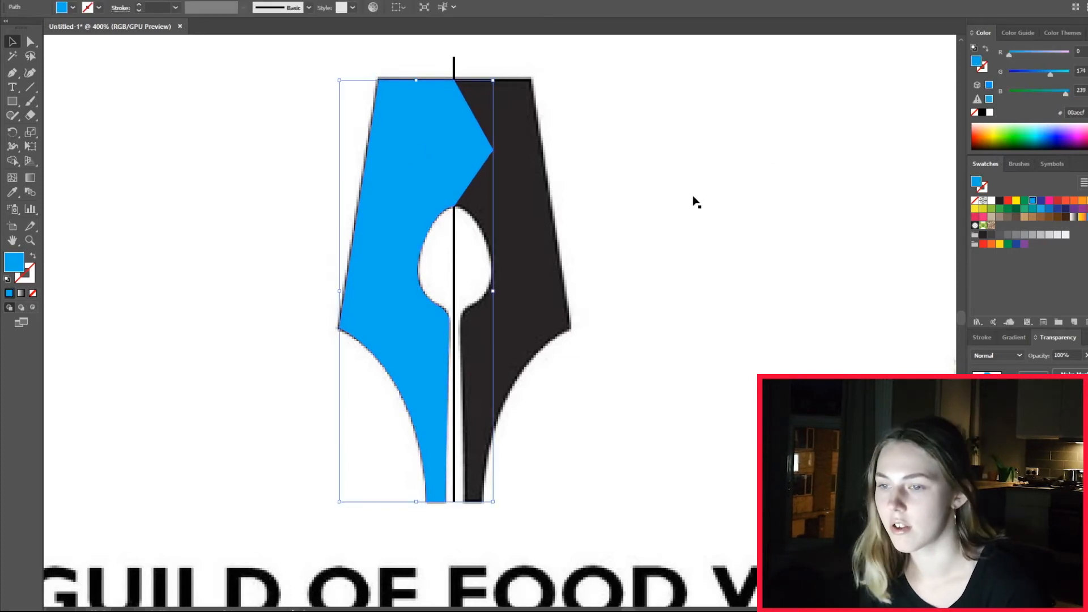
key(ctrl)
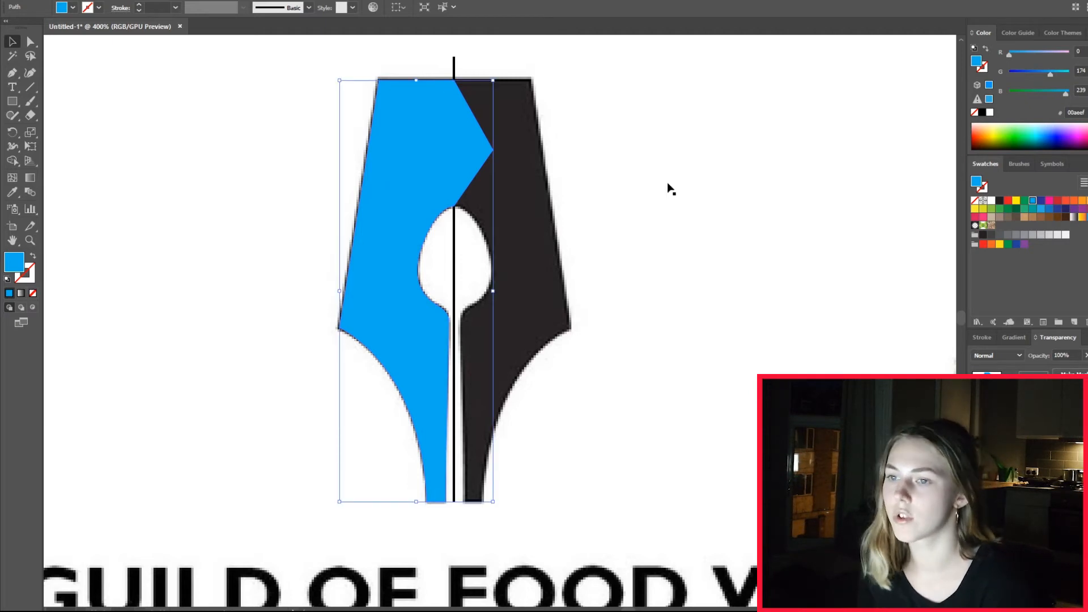
right_click(413, 142)
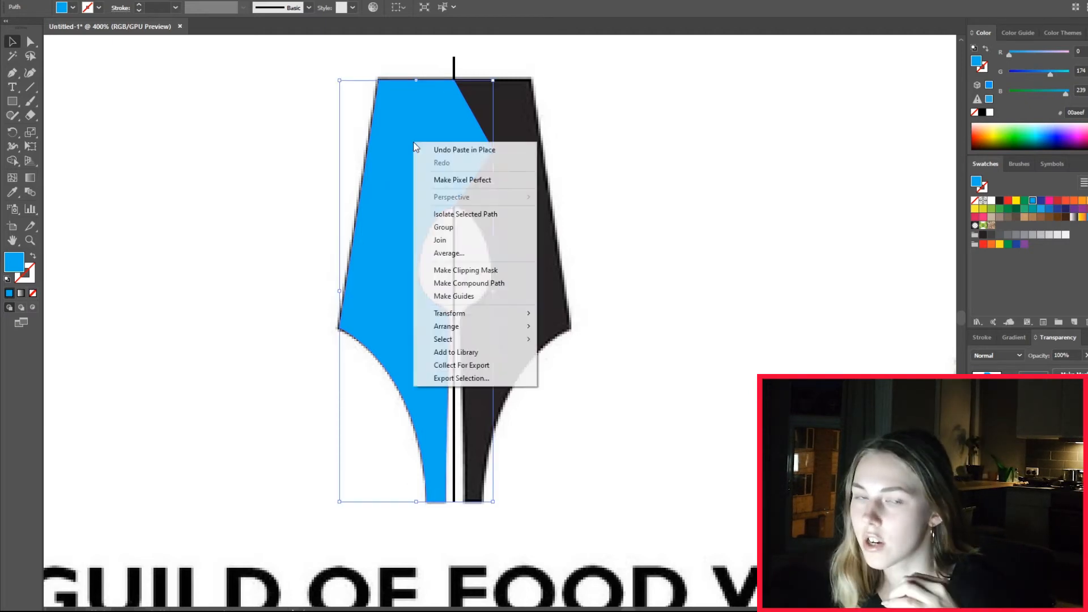
mouse_move(496, 313)
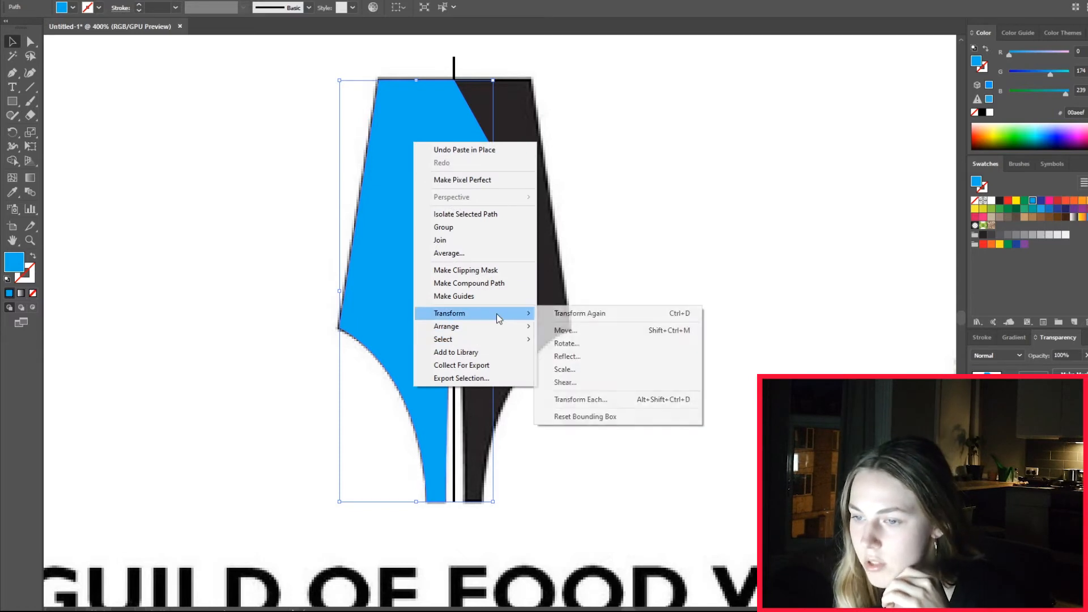
click(617, 353)
click(110, 169)
drag(392, 146, 565, 149)
drag(539, 79, 453, 79)
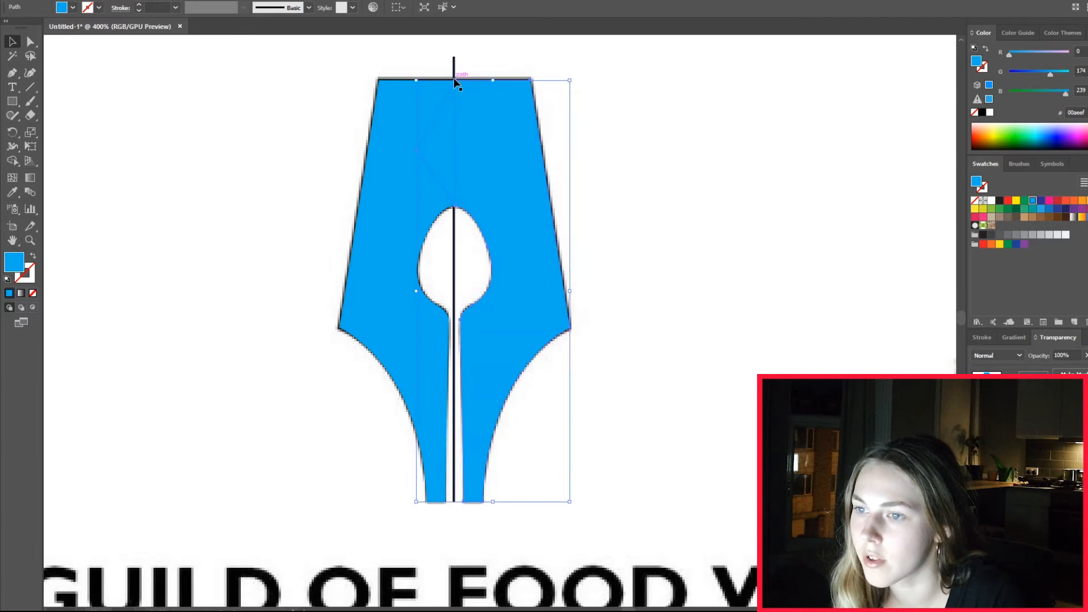
Step: Select both blue halves and unite them into a single nib shape
click(504, 161)
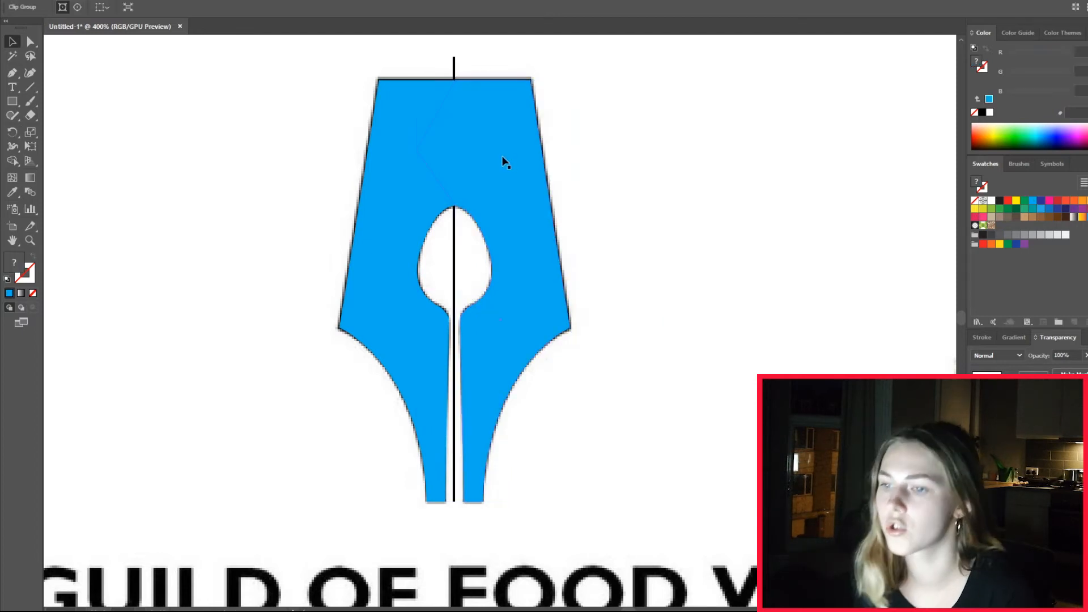
shift+click(386, 213)
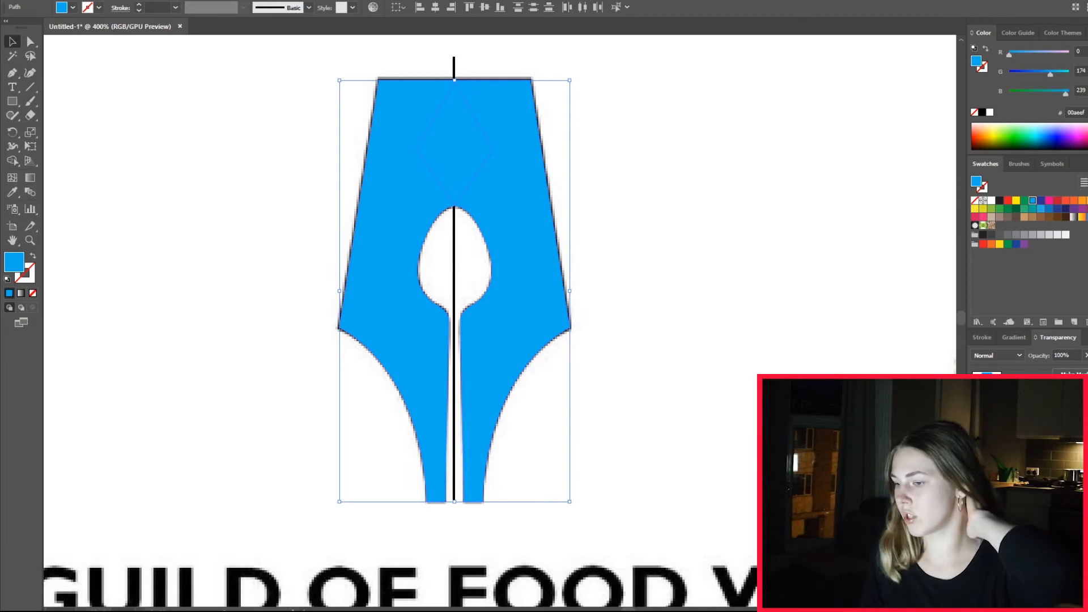
click(980, 441)
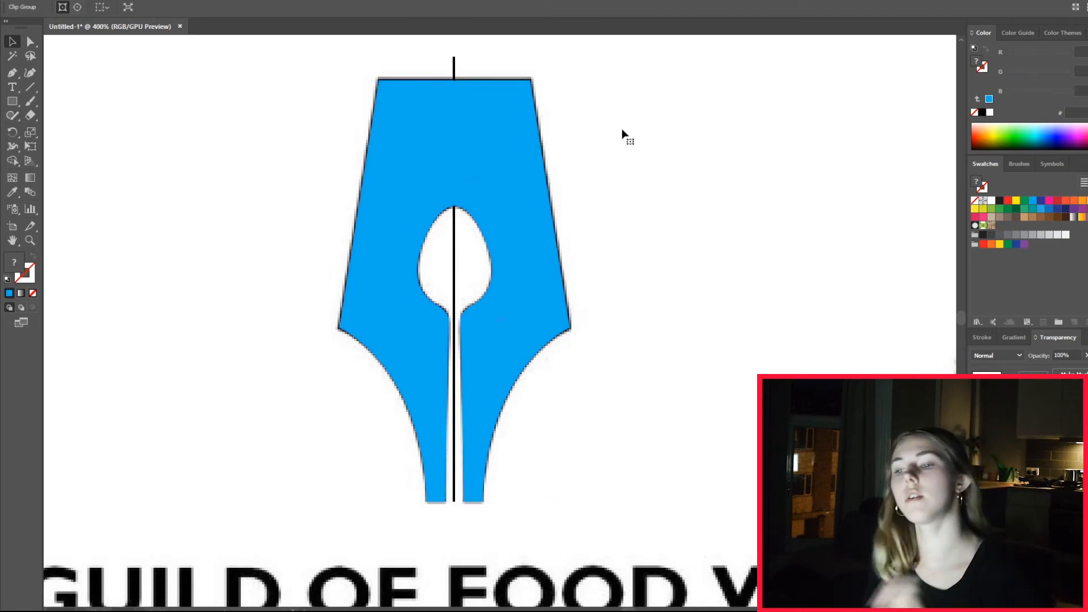
Step: Place the united nib to the right of the original and fill it with the original's dark colour (282425)
drag(457, 160, 746, 180)
key(i)
click(522, 185)
key(v)
click(285, 175)
key(ctrl+minus)
key(ctrl+minus)
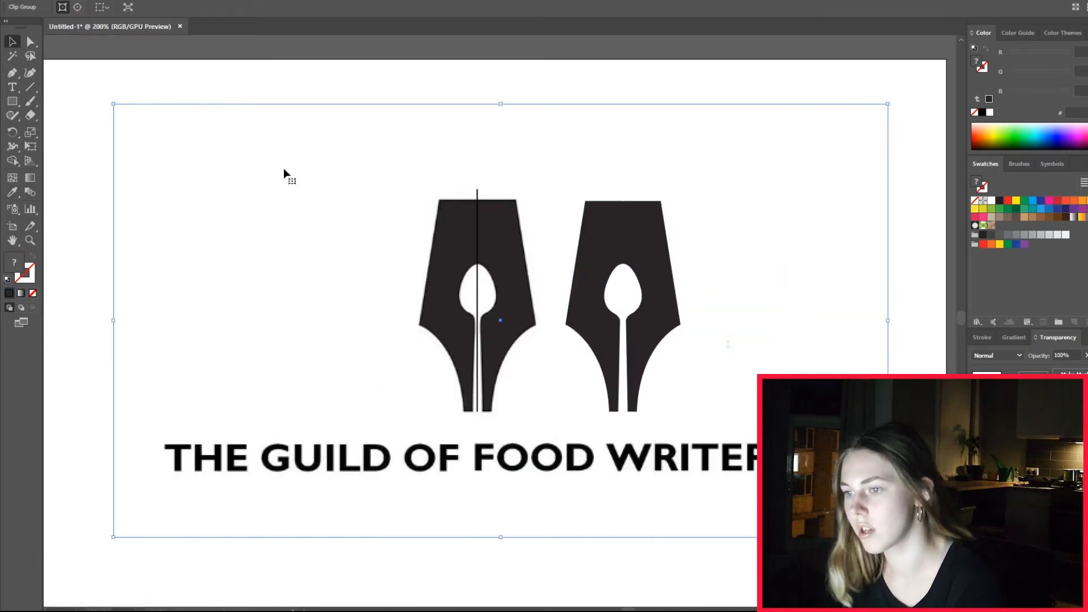
click(556, 573)
scroll(619, 602, down, 2)
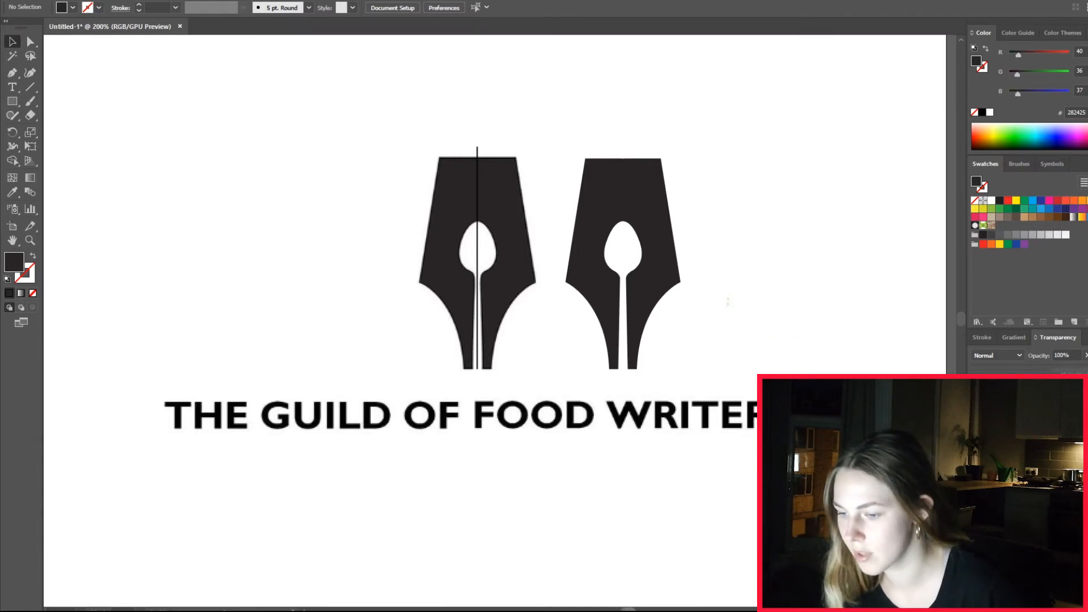
scroll(499, 317, left, 7)
scroll(498, 317, right, 5)
scroll(639, 599, down, 2)
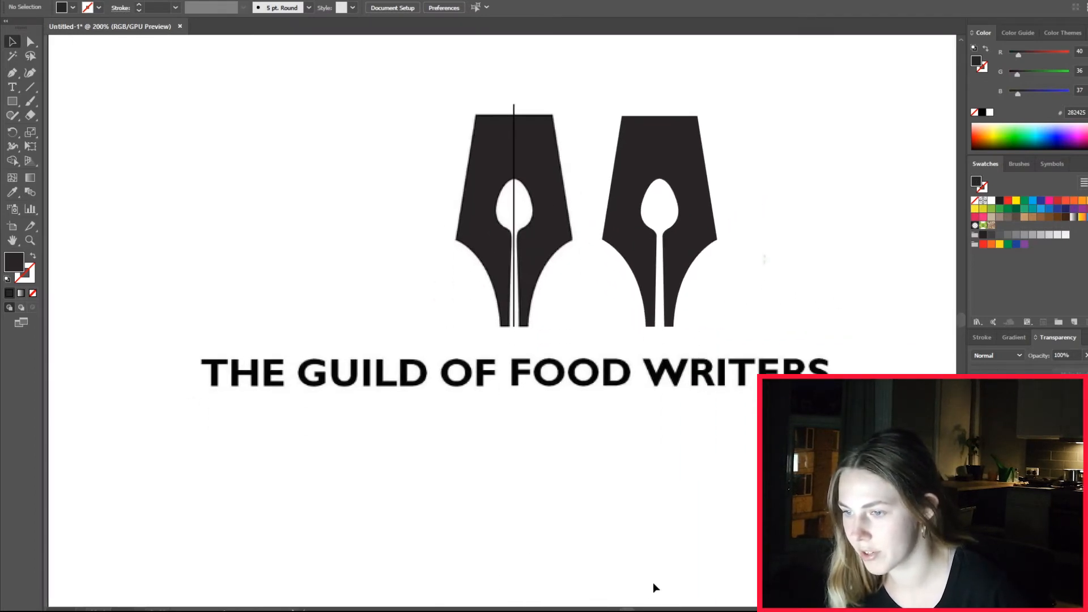
scroll(631, 607, left, 3)
scroll(630, 608, right, 2)
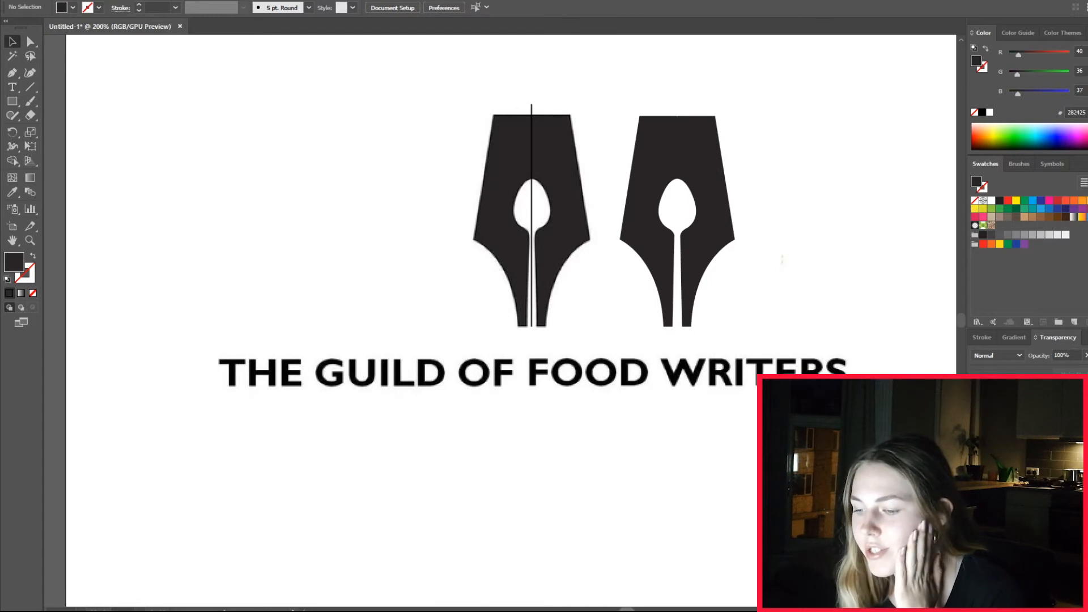
scroll(626, 606, left, 4)
scroll(623, 607, left, 5)
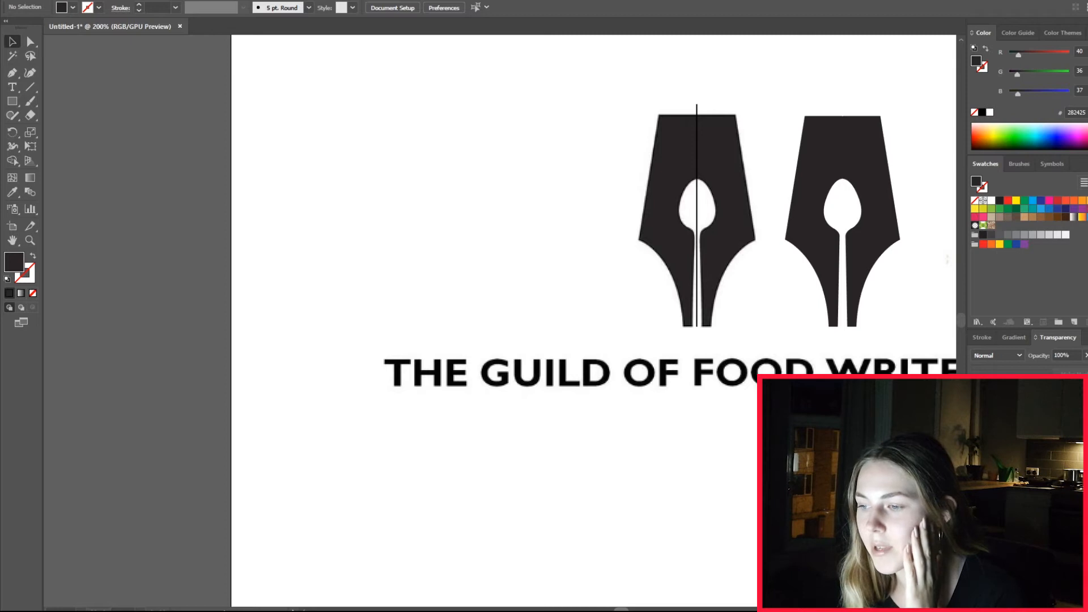
scroll(623, 607, right, 6)
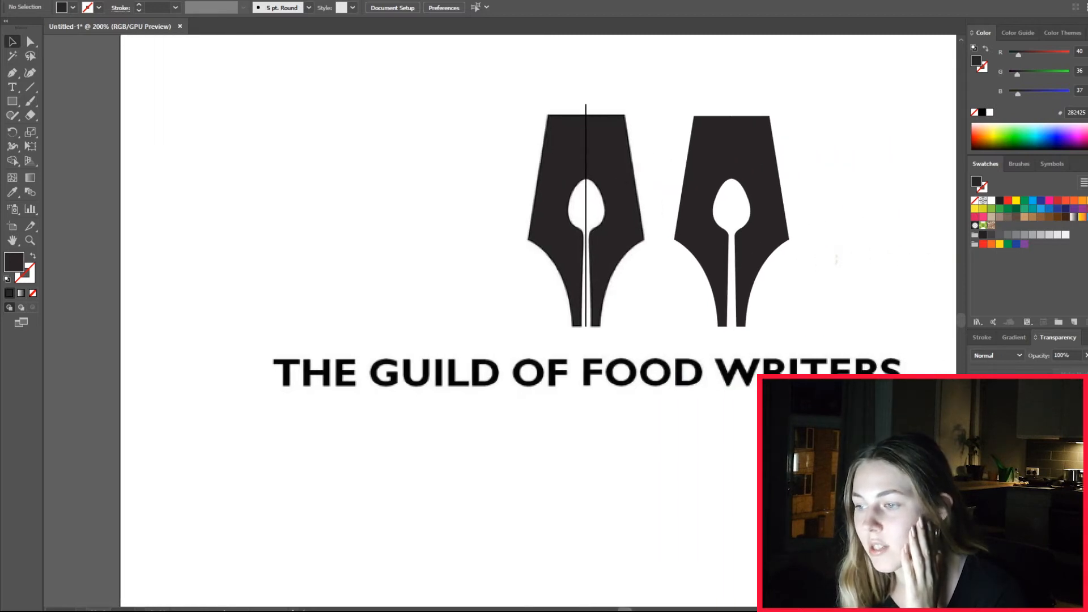
scroll(623, 607, right, 2)
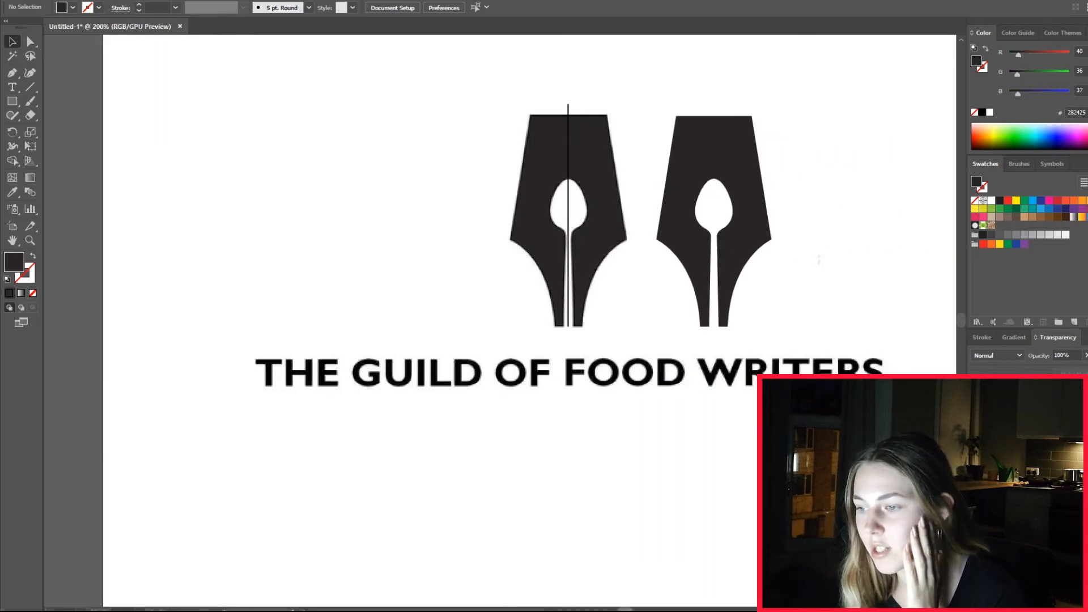
Step: Add the text "THE GUILD OF FOOD WRITERS" just below the original wordmark and scale it to 42.73 pt to match the wordmark's width
click(11, 92)
click(271, 451)
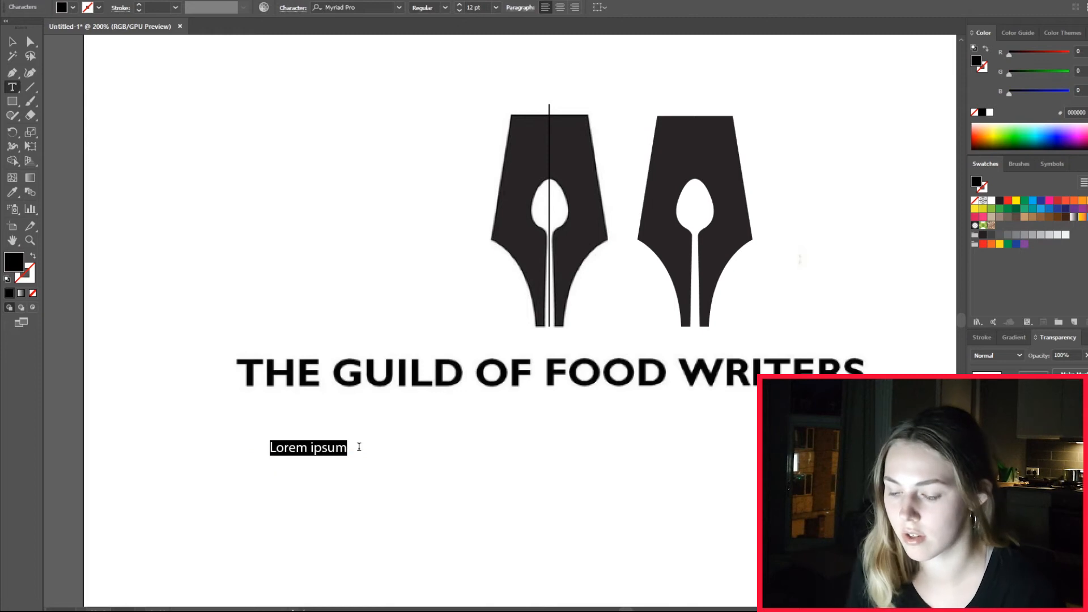
text(THE GUILD OF FOOD WRITERS)
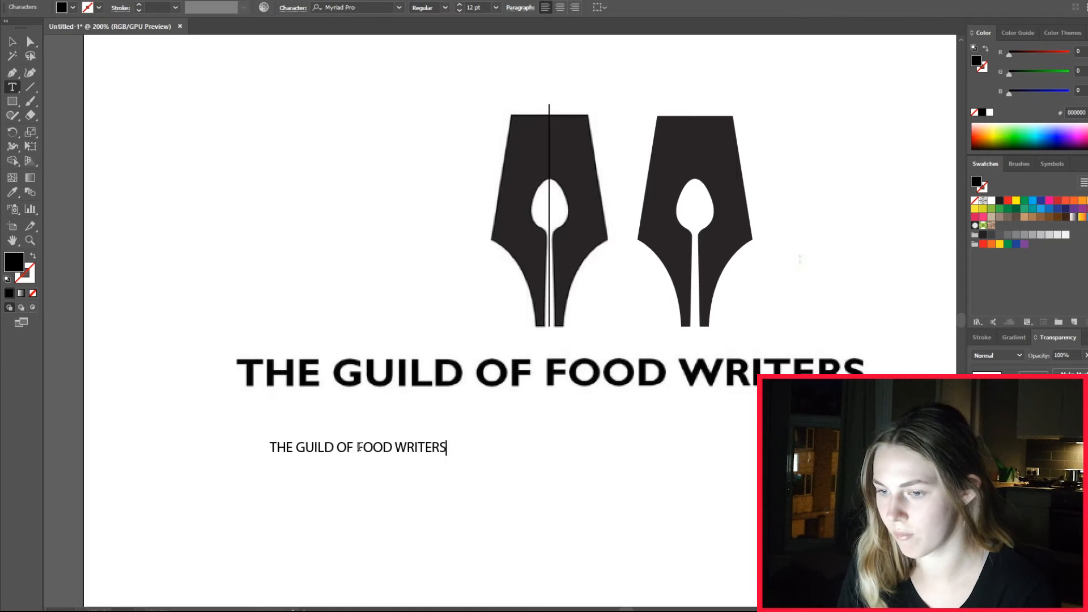
click(13, 42)
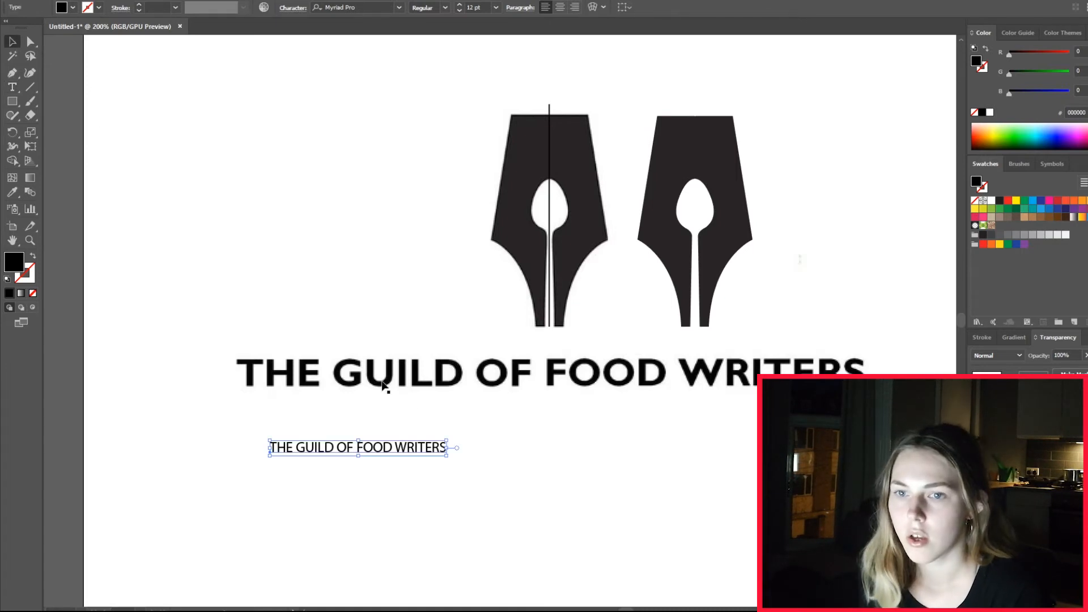
drag(420, 444, 868, 445)
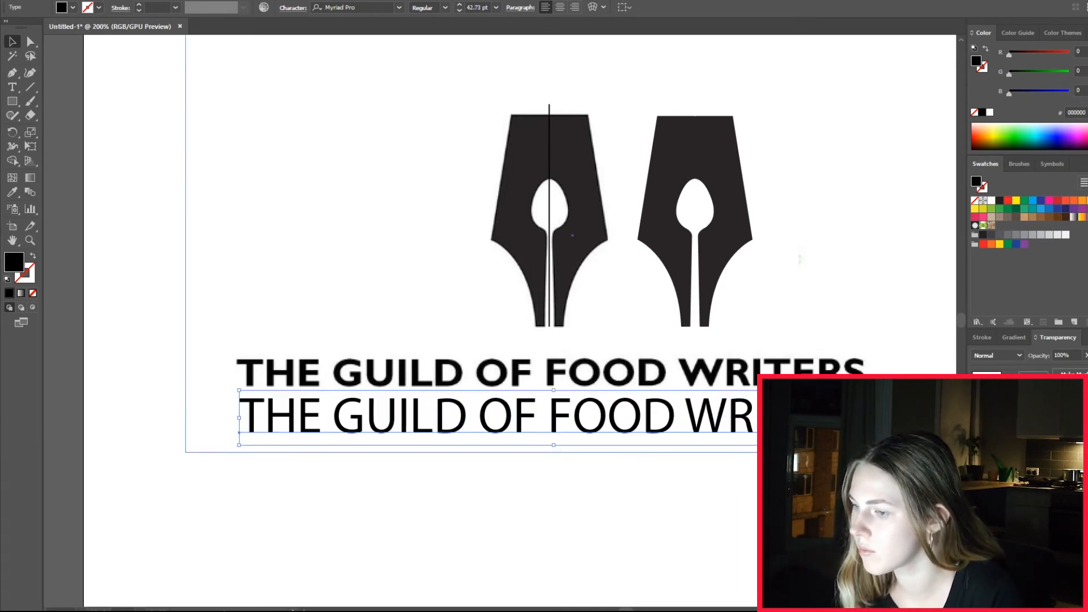
Step: Set the new text's font to Galano Grotesque Bold and scale it to 36.04 pt to match the original wordmark's width
click(399, 8)
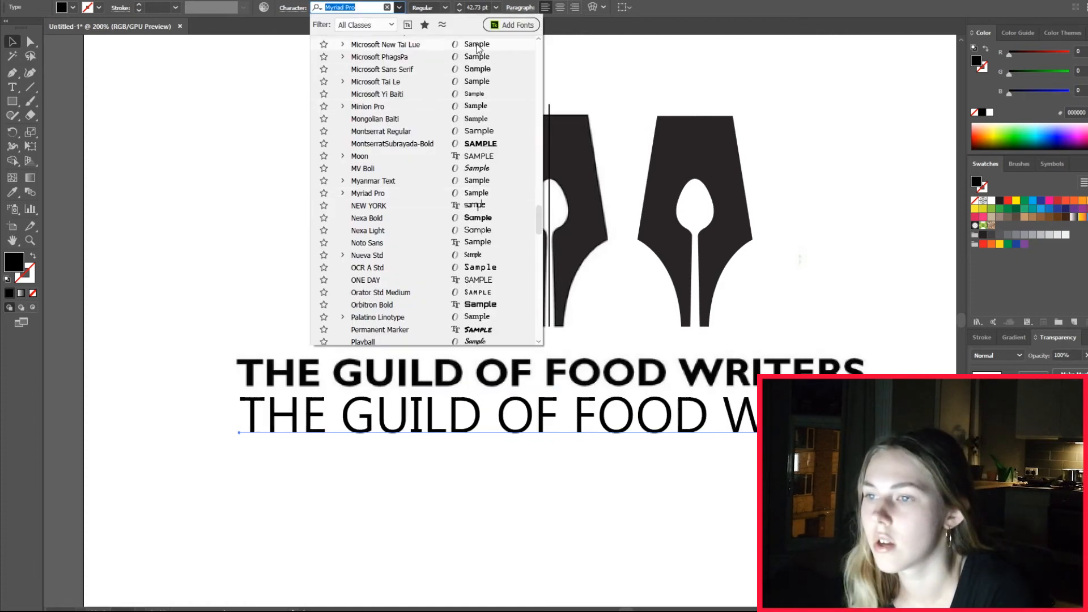
scroll(476, 113, up, 15)
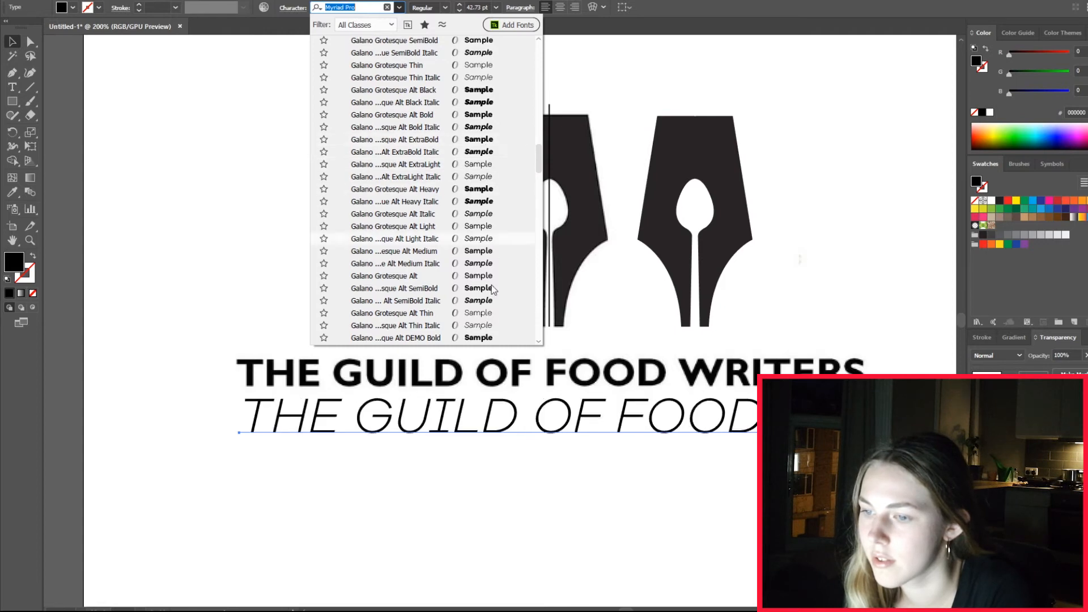
scroll(488, 237, up, 5)
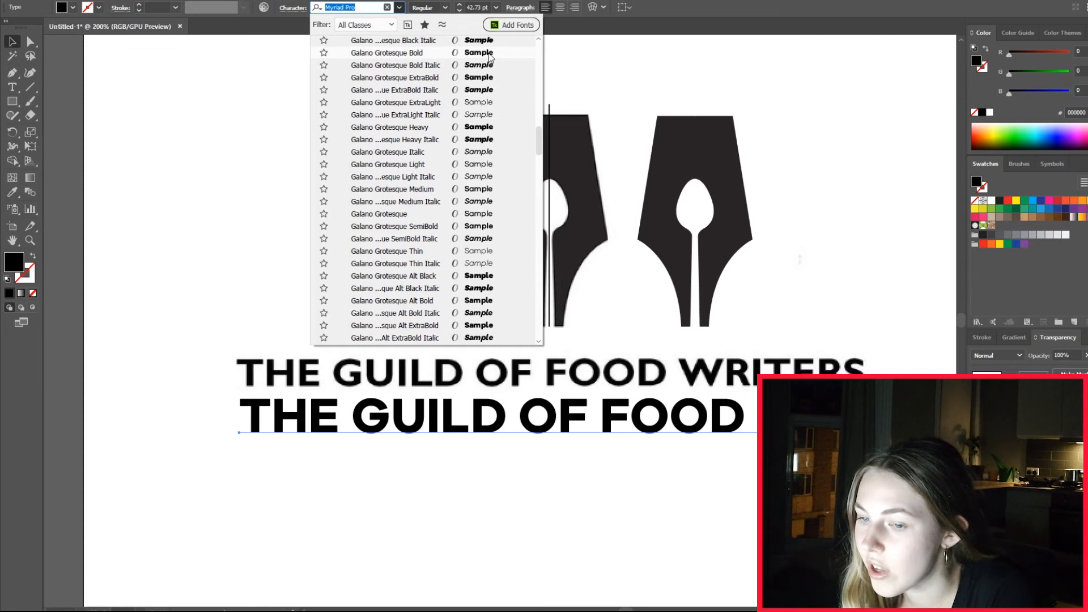
click(489, 55)
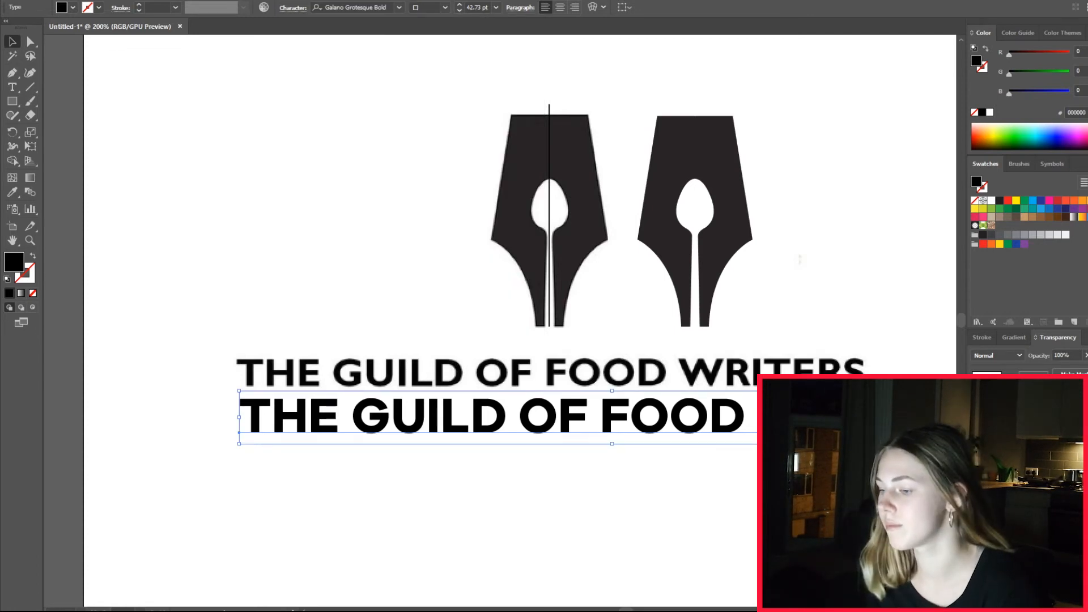
scroll(498, 320, right, 4)
drag(928, 444, 804, 434)
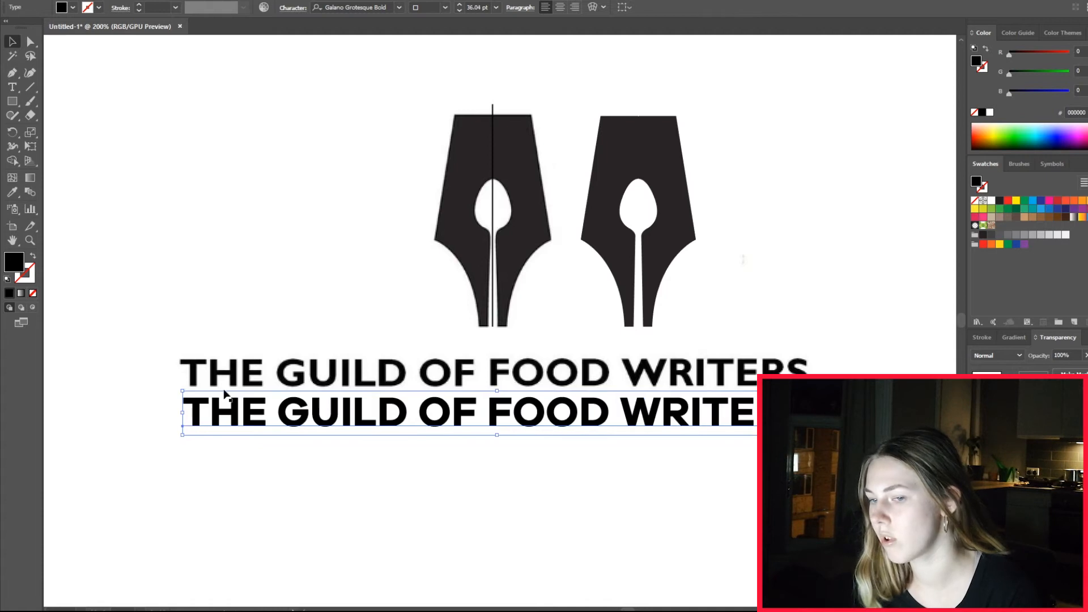
Step: Overlay the new text on the original wordmark to compare the letters, and place it back just beneath the wordmark
drag(394, 426, 395, 388)
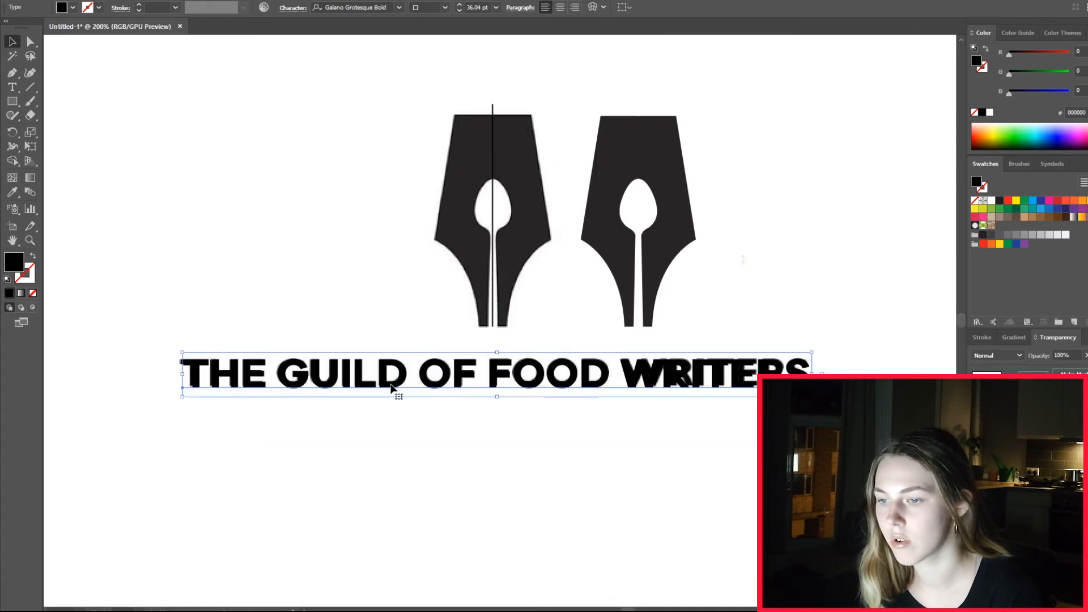
drag(718, 392, 716, 431)
click(841, 371)
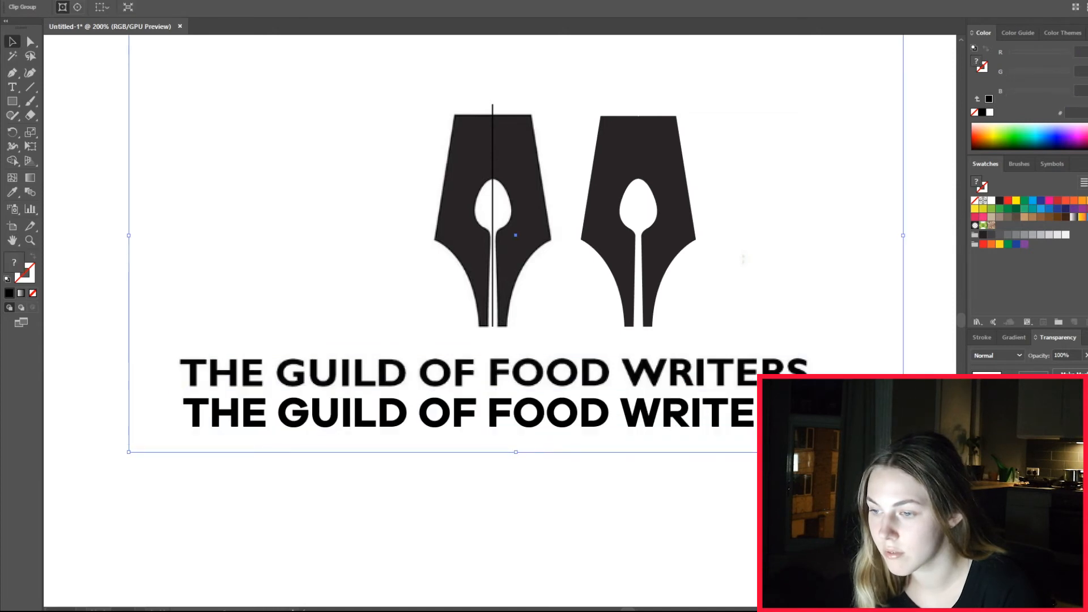
click(779, 490)
click(671, 414)
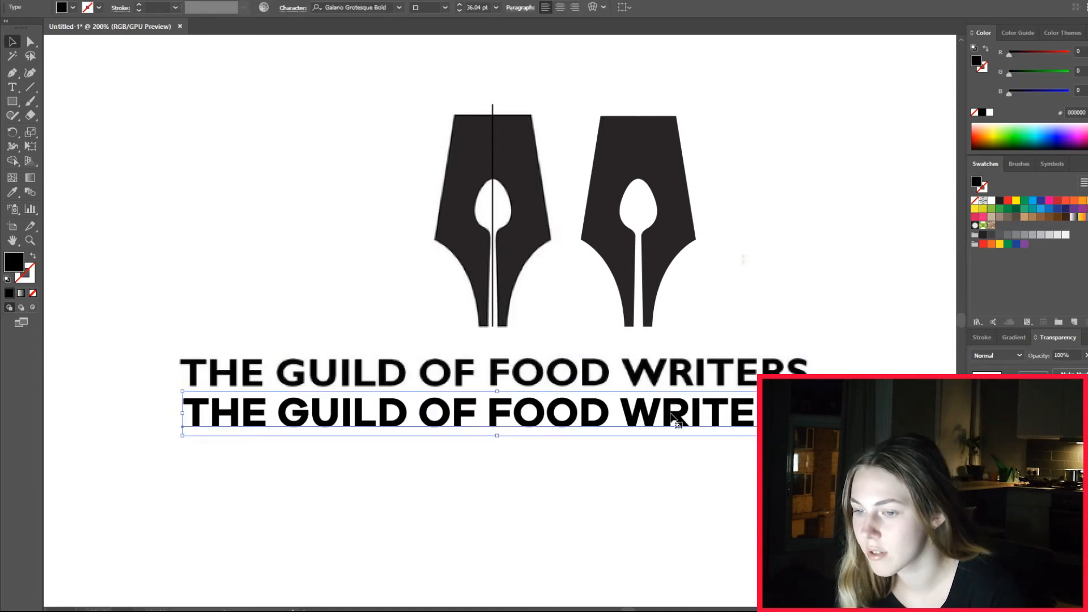
drag(365, 416, 365, 413)
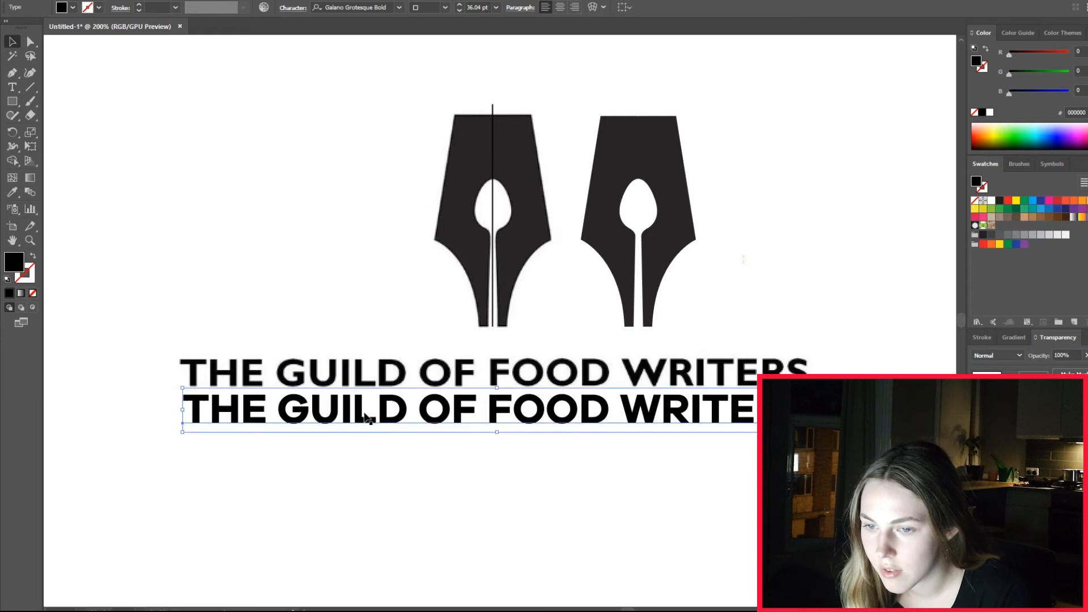
click(335, 271)
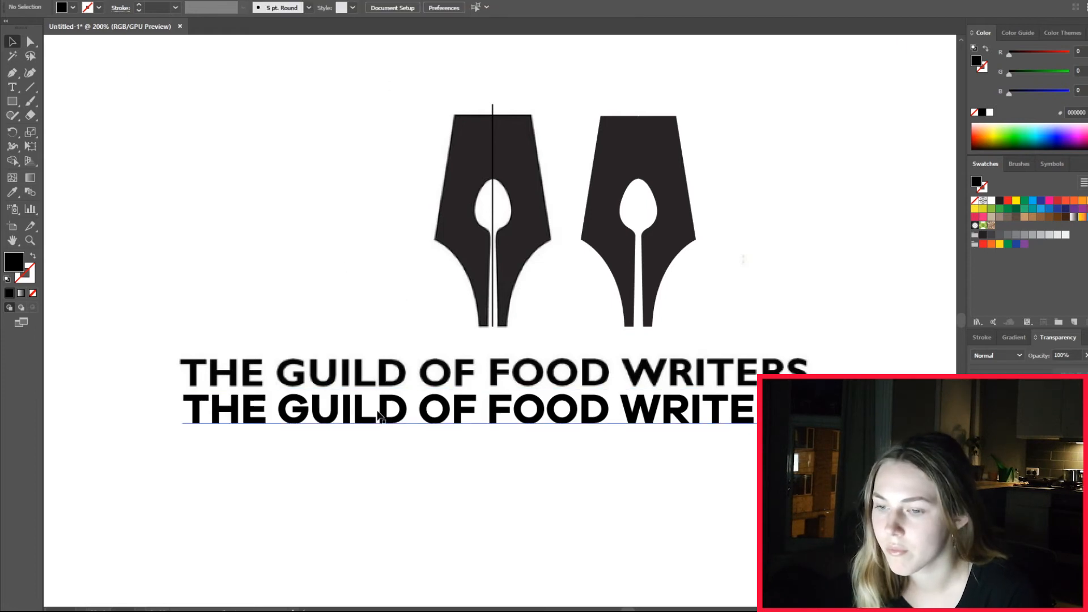
Step: Reduce the new wordmark text's font size to 34 pt
click(383, 417)
click(460, 11)
click(460, 10)
click(460, 11)
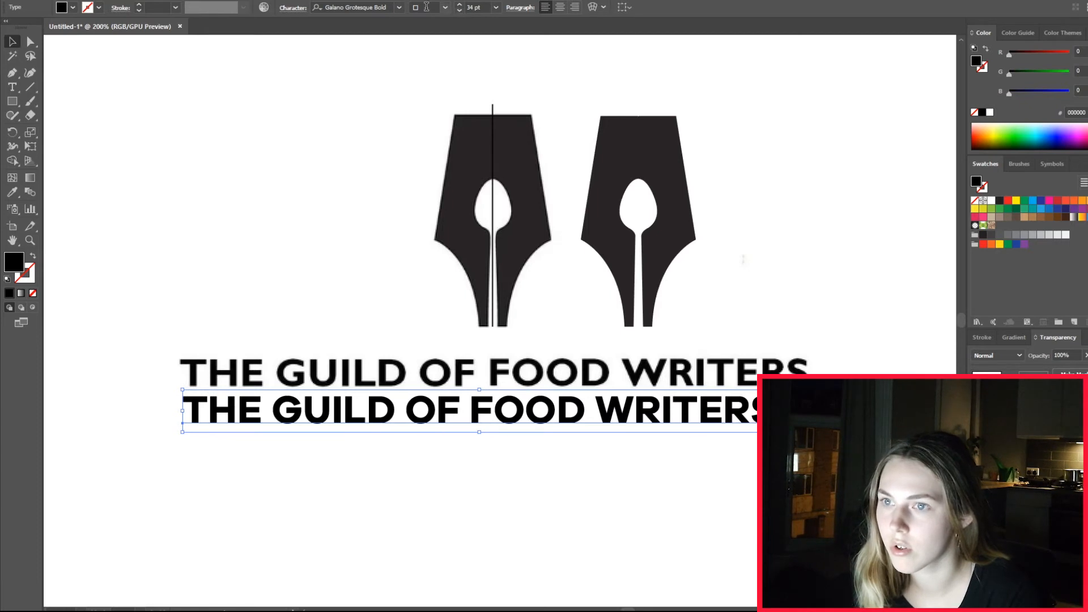
Step: Set the new text's tracking to 36 so its width matches the original wordmark
click(293, 8)
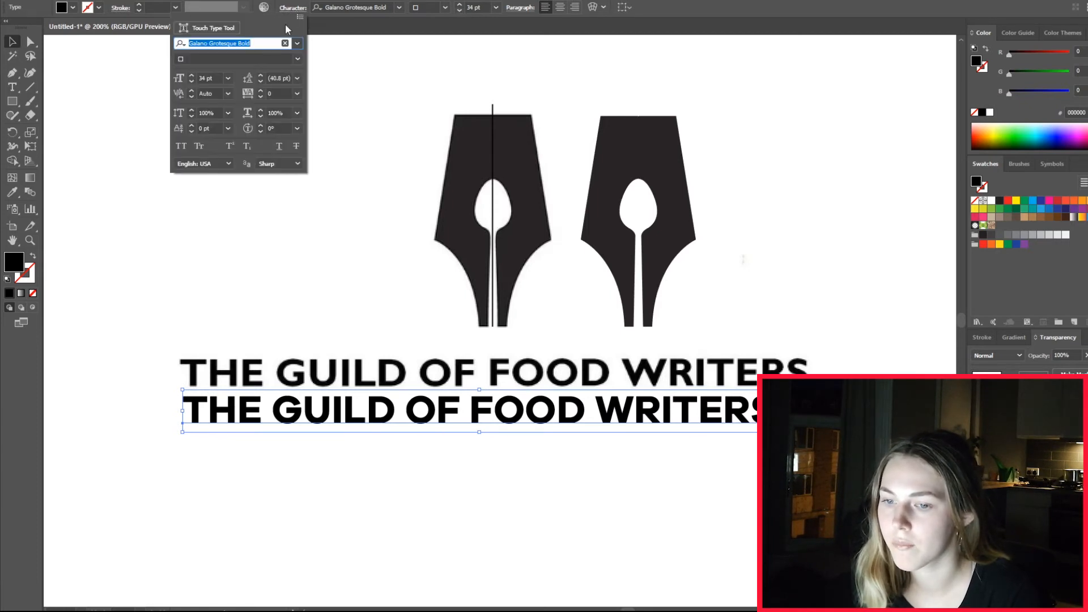
click(260, 91)
click(260, 92)
drag(261, 92, 260, 93)
click(260, 93)
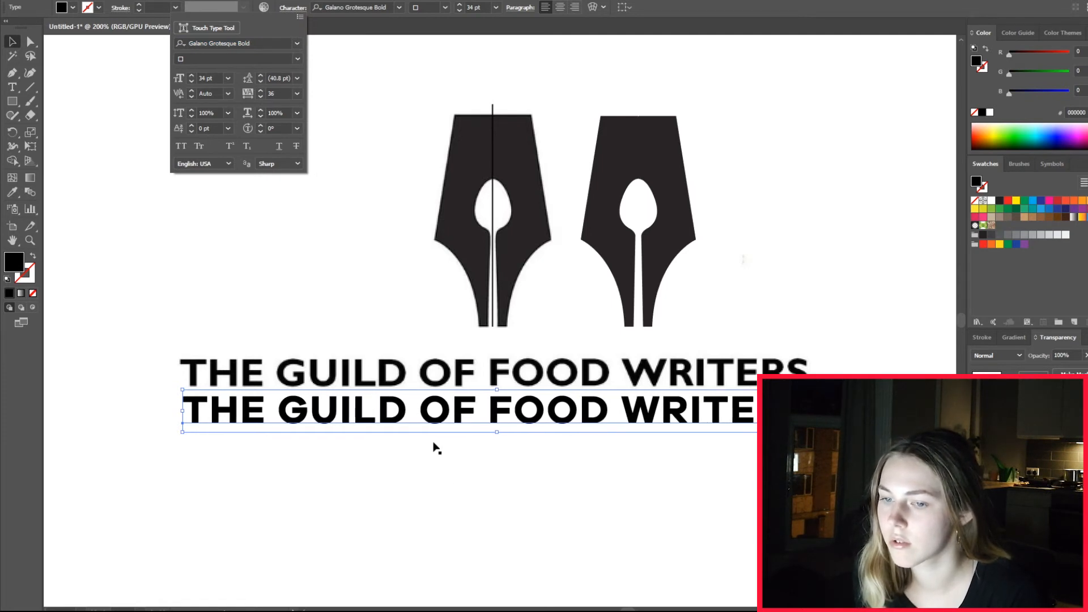
click(506, 517)
click(507, 518)
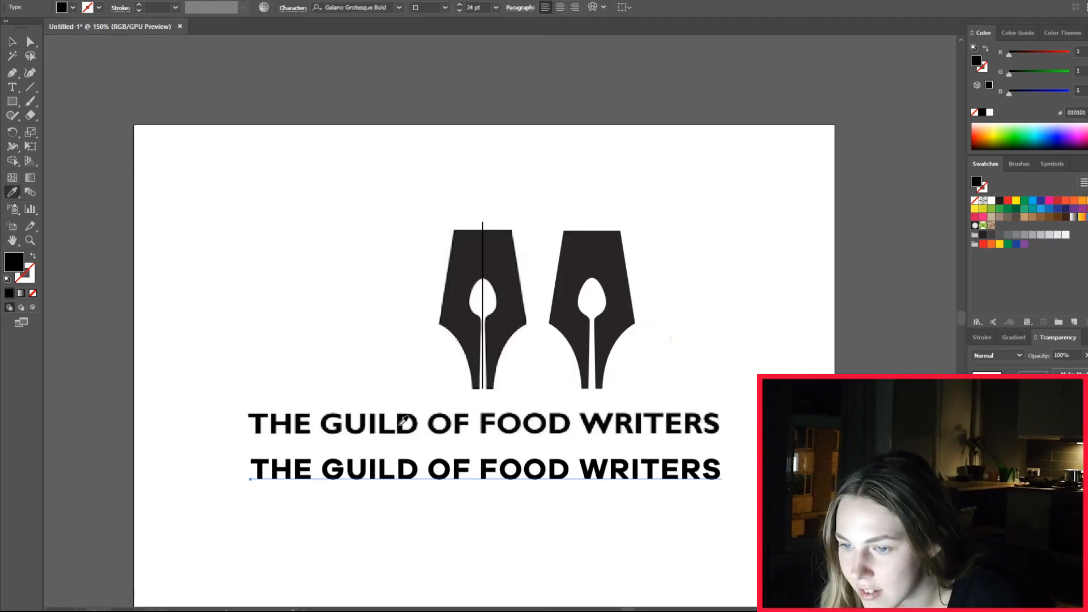
Step: Move the new text onto the original wordmark and the new nib onto the original nib so they overlap
key(v)
drag(414, 468, 414, 422)
double_click(568, 324)
click(757, 253)
double_click(757, 245)
drag(605, 270, 498, 270)
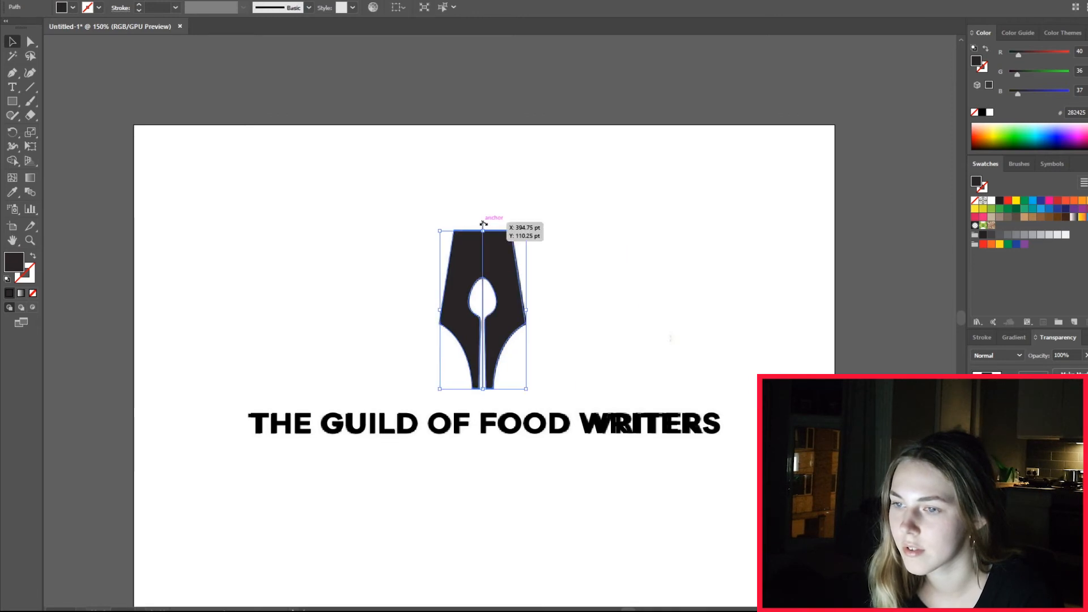
Step: Move the original logo image out from behind the recreated artwork and place it below the new logo
drag(480, 221, 837, 219)
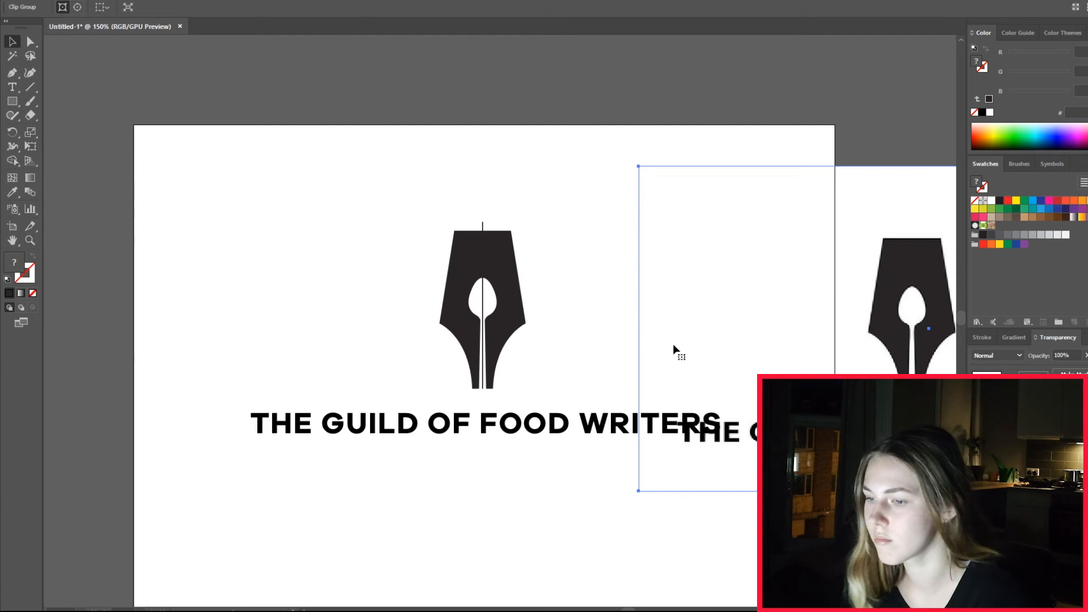
click(555, 323)
key(ctrl+minus)
drag(859, 270, 565, 474)
drag(556, 349, 614, 346)
Step: Delete the vertical construction line running through the centre of the new nib
click(553, 283)
click(489, 214)
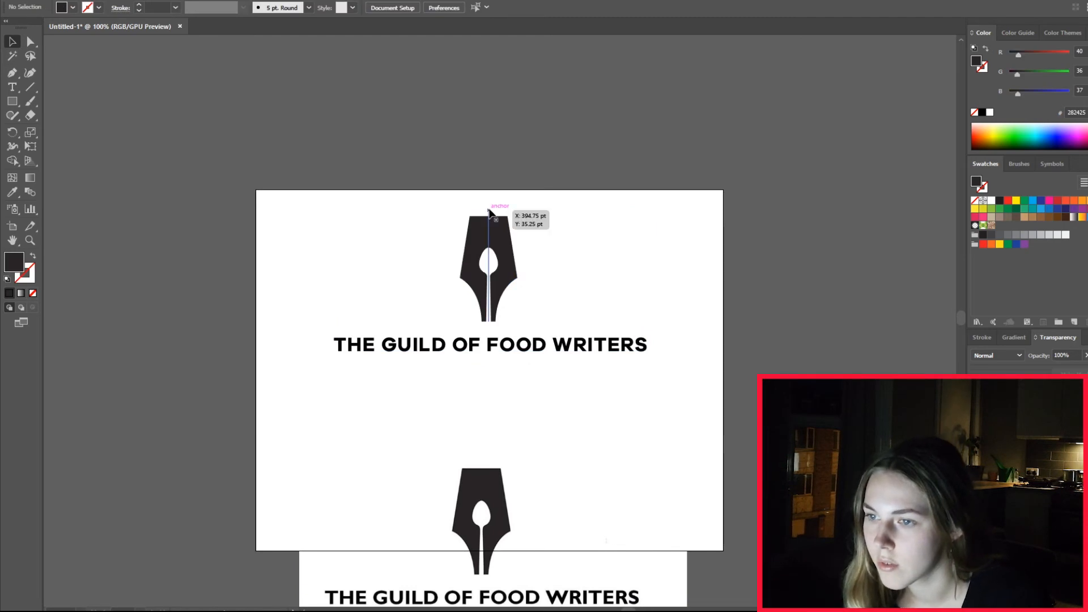
key(Delete)
Step: Move the original logo image up directly beneath the new logo and send it to the back
scroll(512, 508, down, 3)
drag(507, 487, 494, 453)
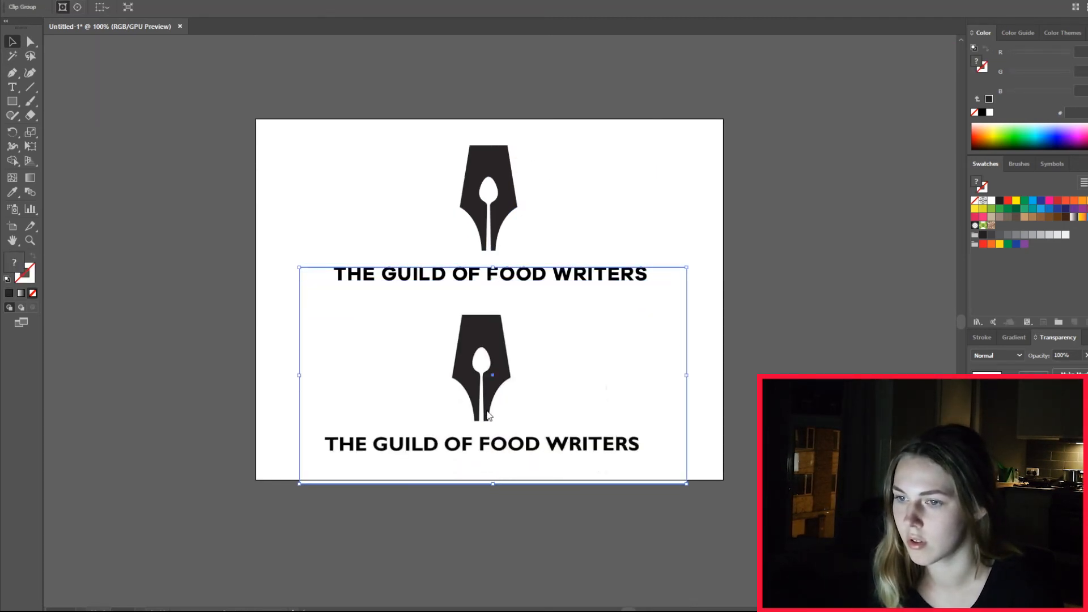
right_click(487, 411)
mouse_move(527, 530)
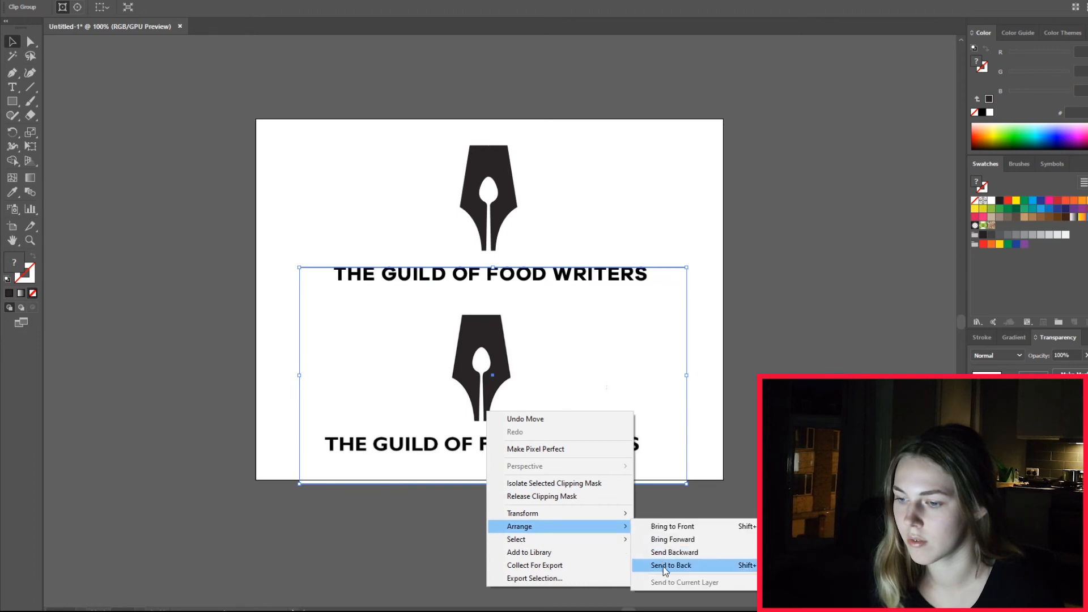
click(651, 553)
click(713, 435)
Step: Compare the recreated logo with the original below it, checking the nib shape and the wordmark lettering
key(ctrl+minus)
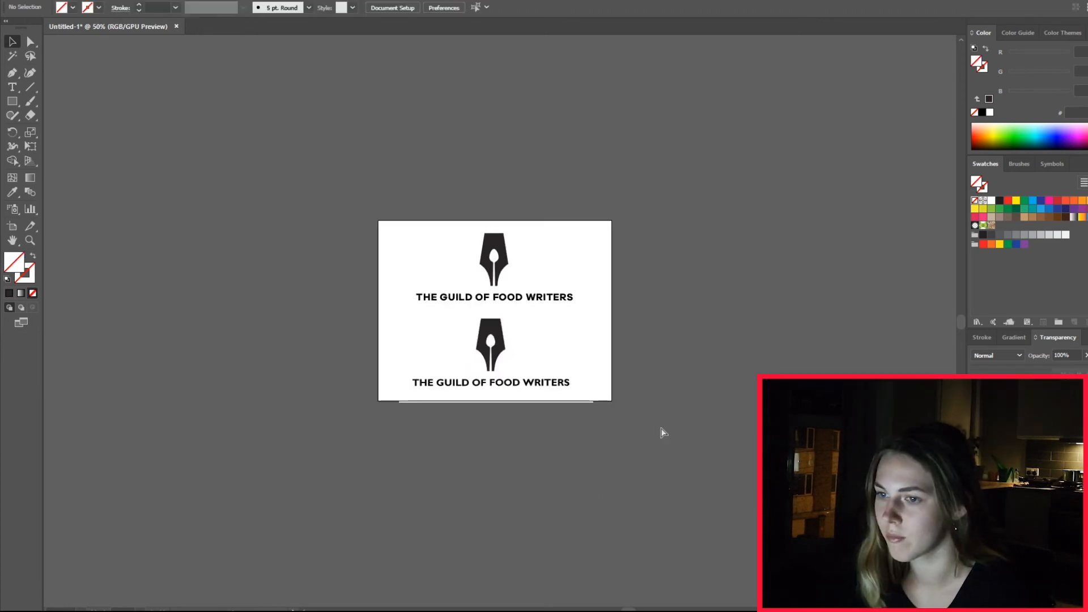
key(ctrl+plus)
key(ctrl+plus)
scroll(624, 422, up, 1)
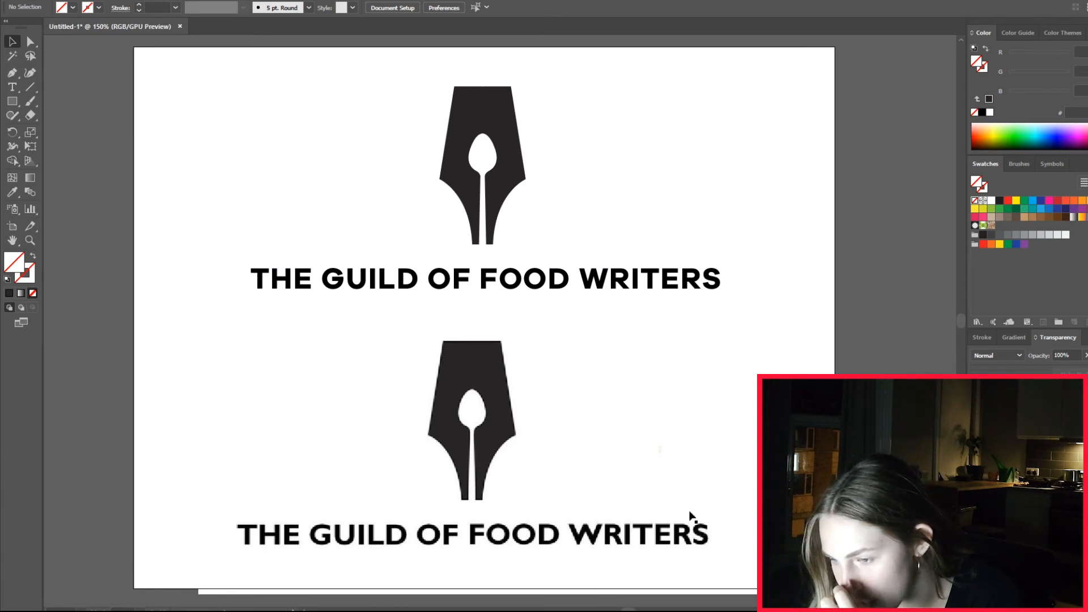
click(709, 451)
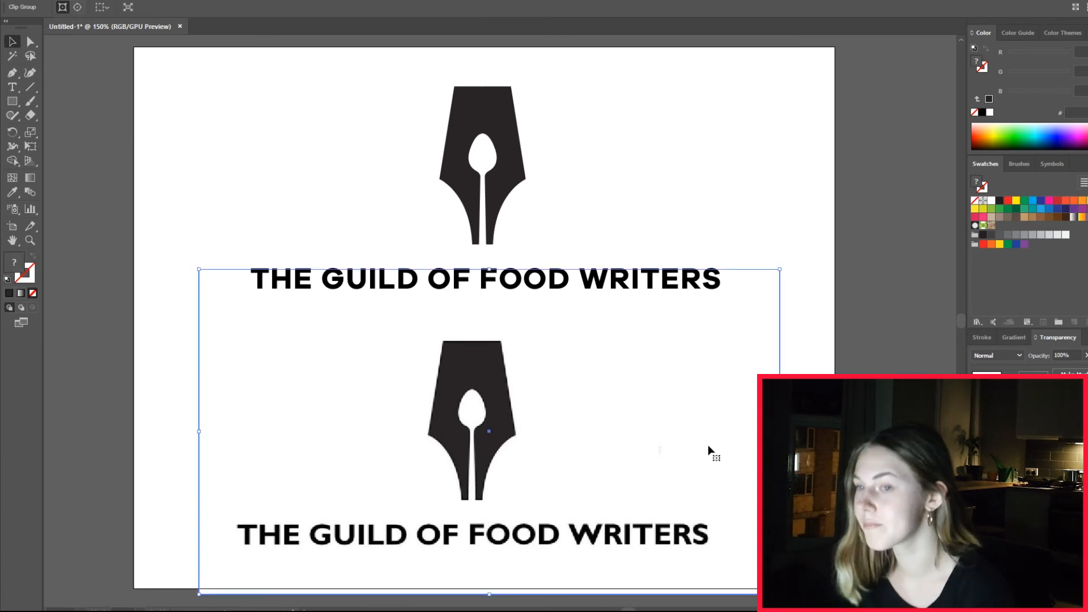
click(873, 453)
key(ctrl+minus)
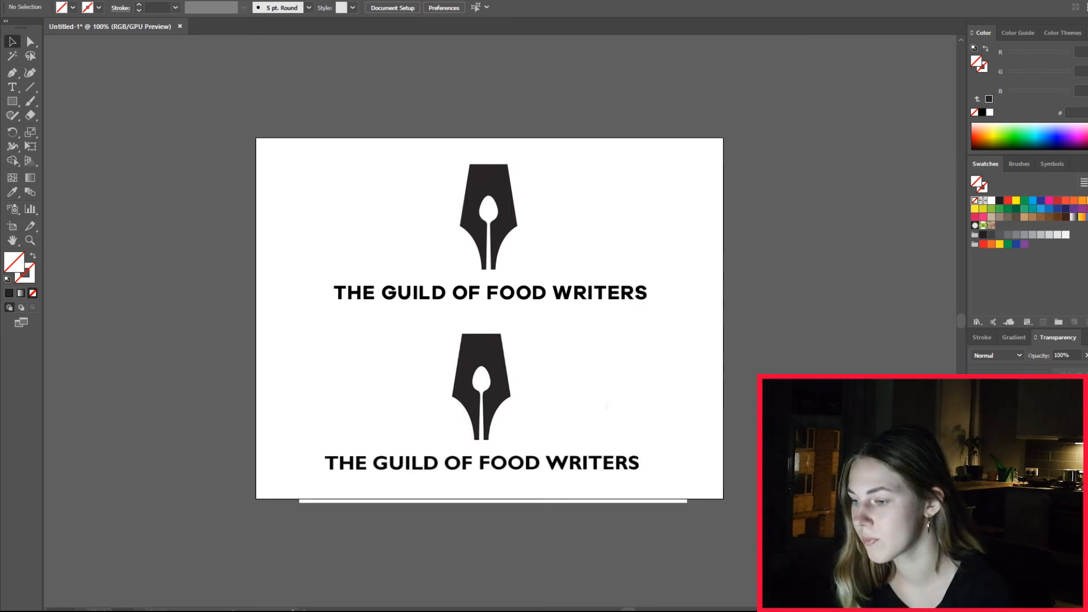